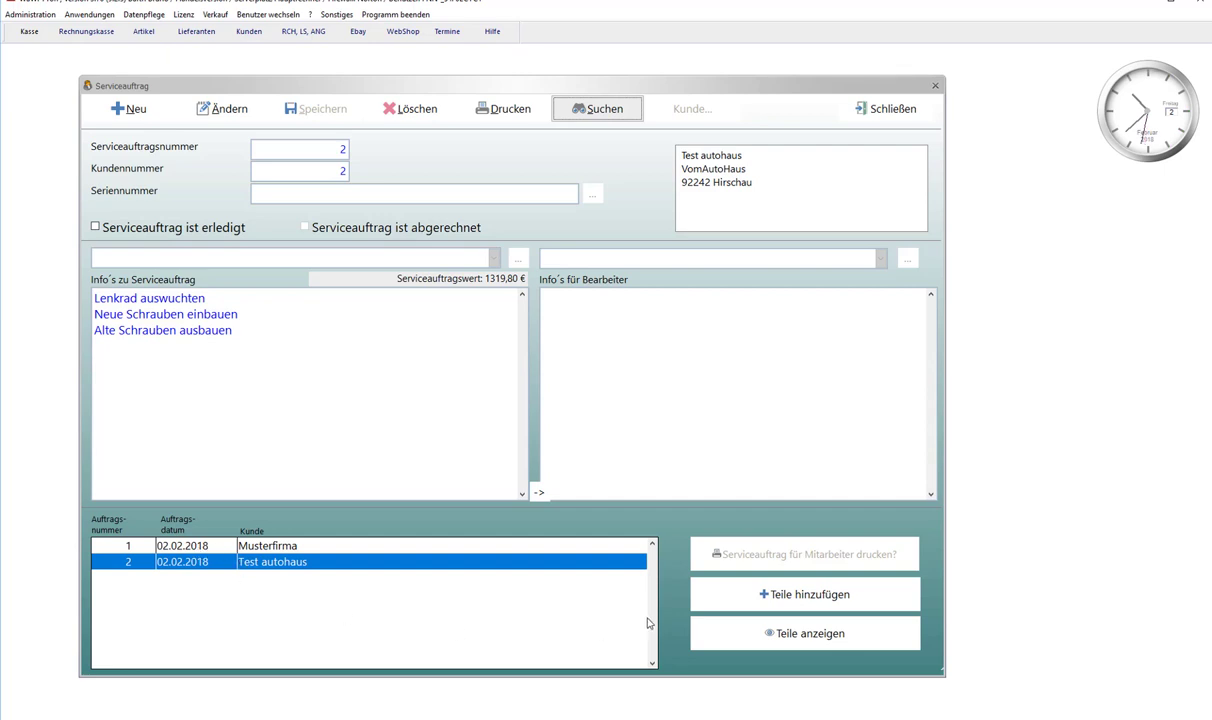
View the parts assigned to the Test autohaus service order and inspect the Musterfirma service order
double_click(740, 634)
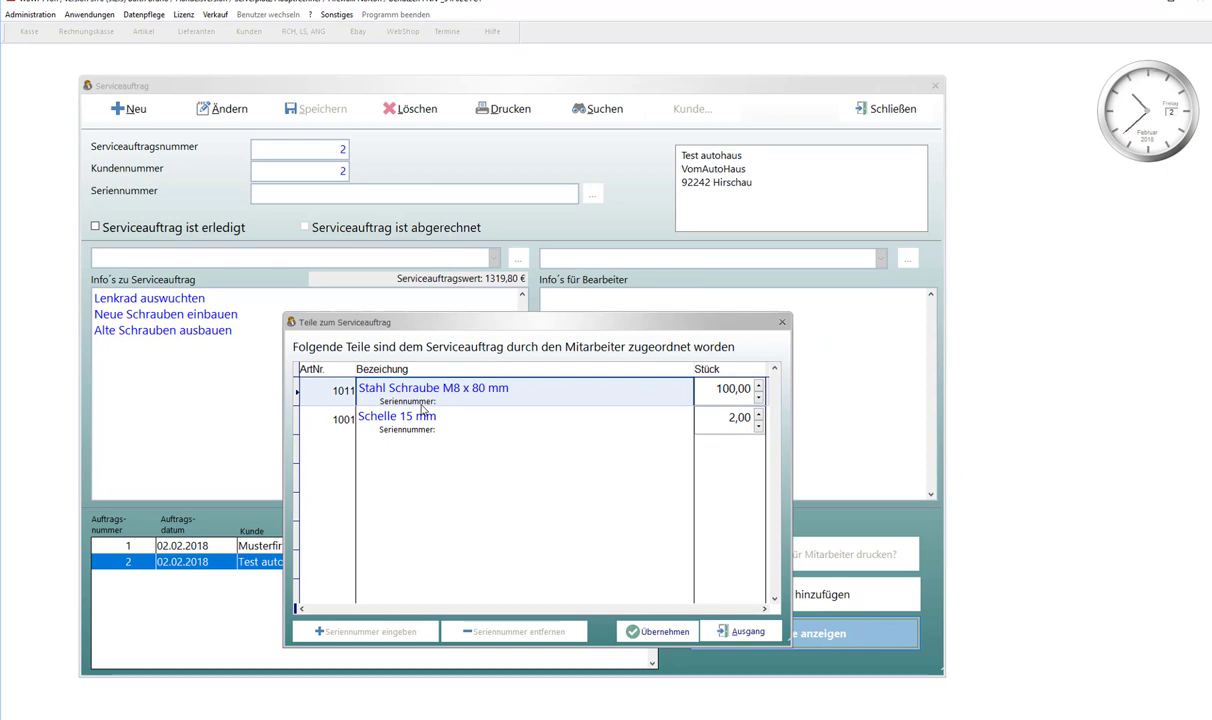
left_click(745, 631)
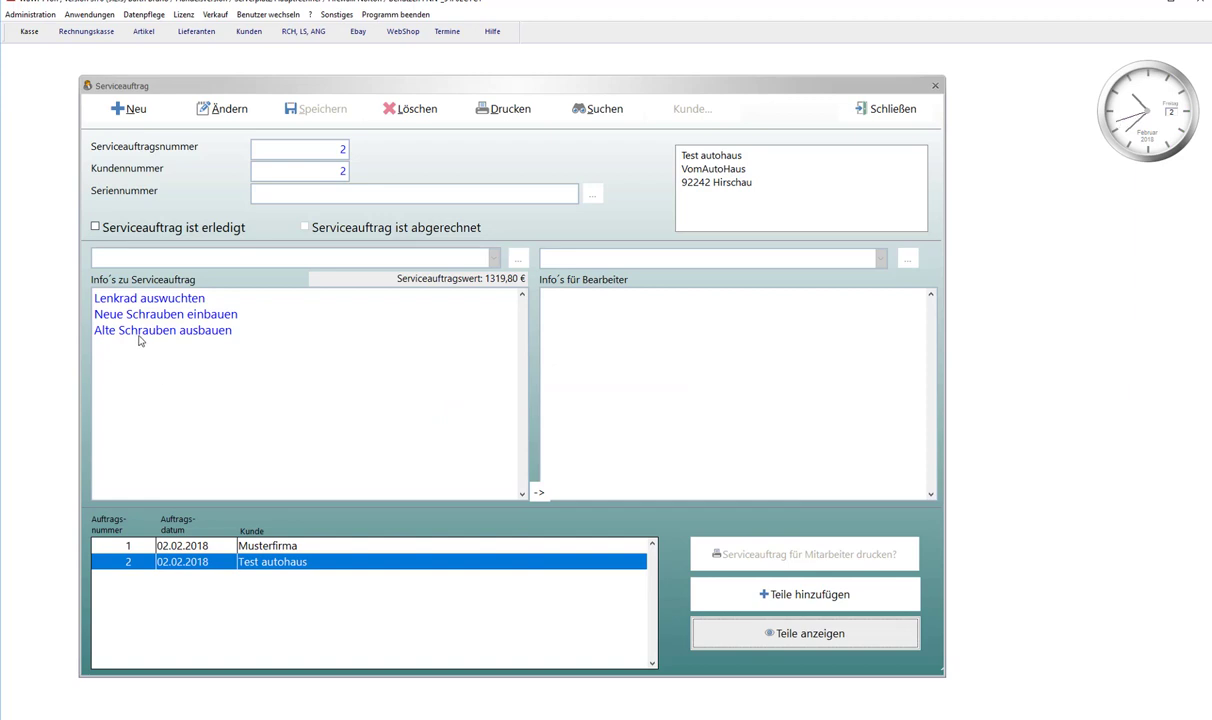
left_click(218, 553)
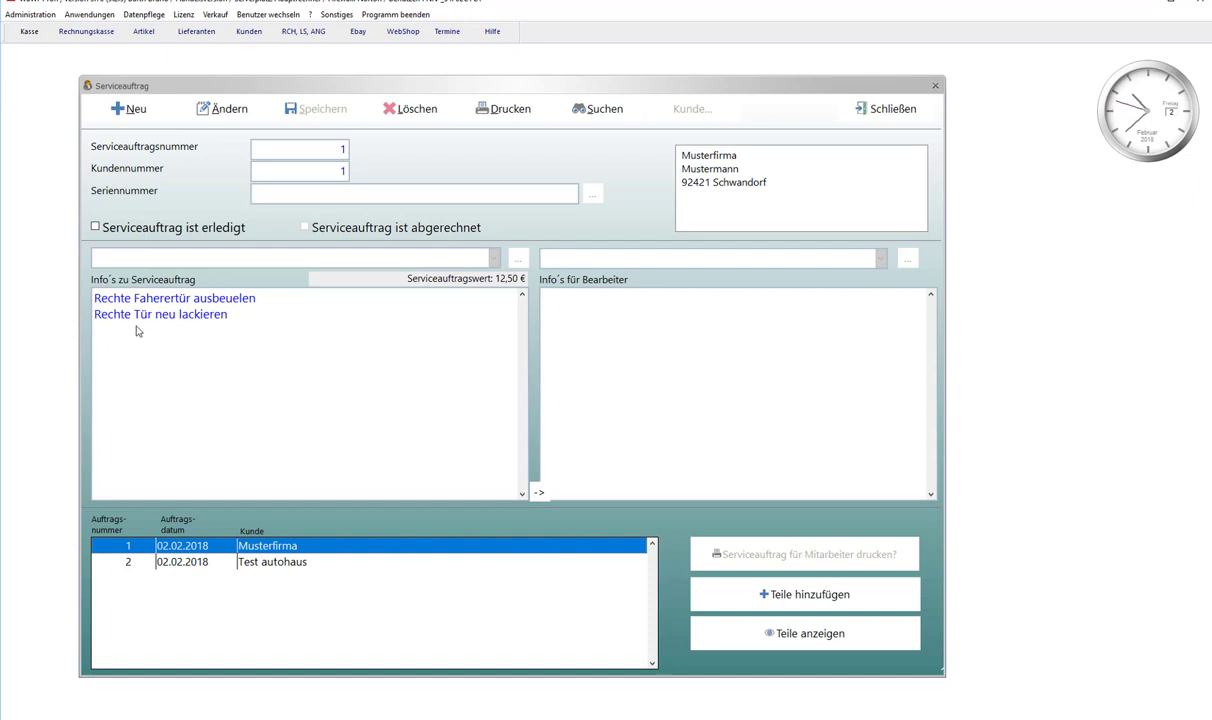
Open the service order search and remove its customer filter
left_click(592, 120)
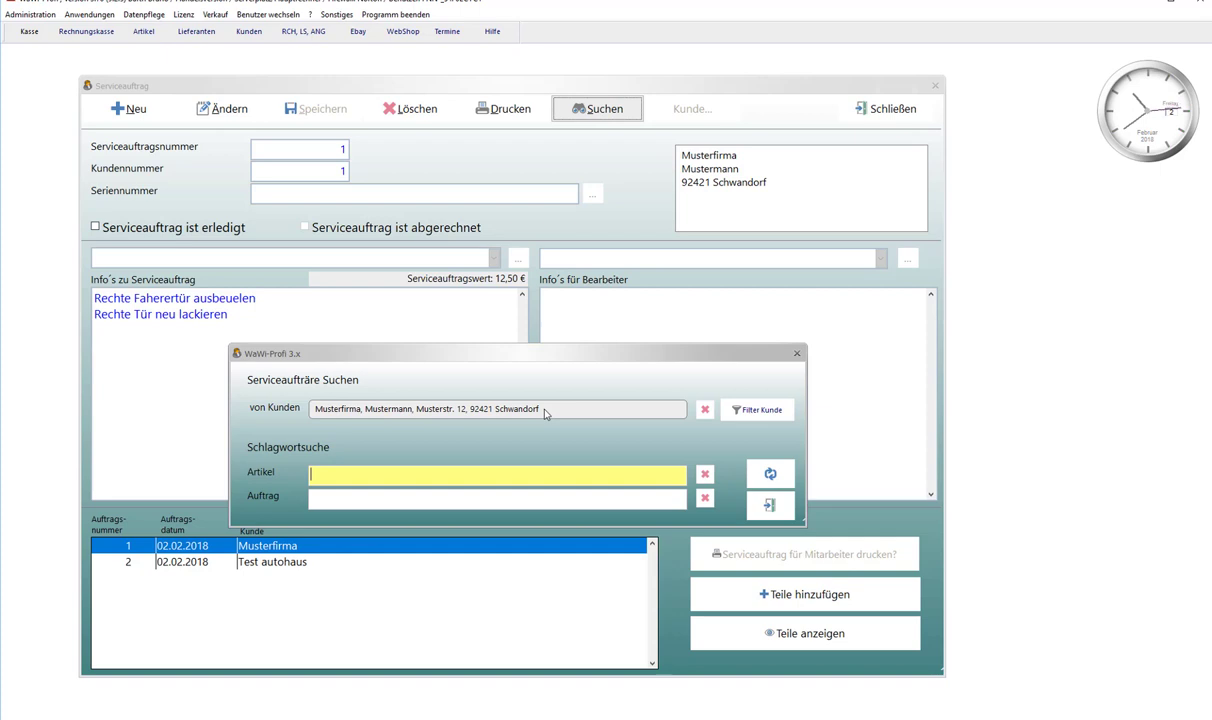
left_click(706, 411)
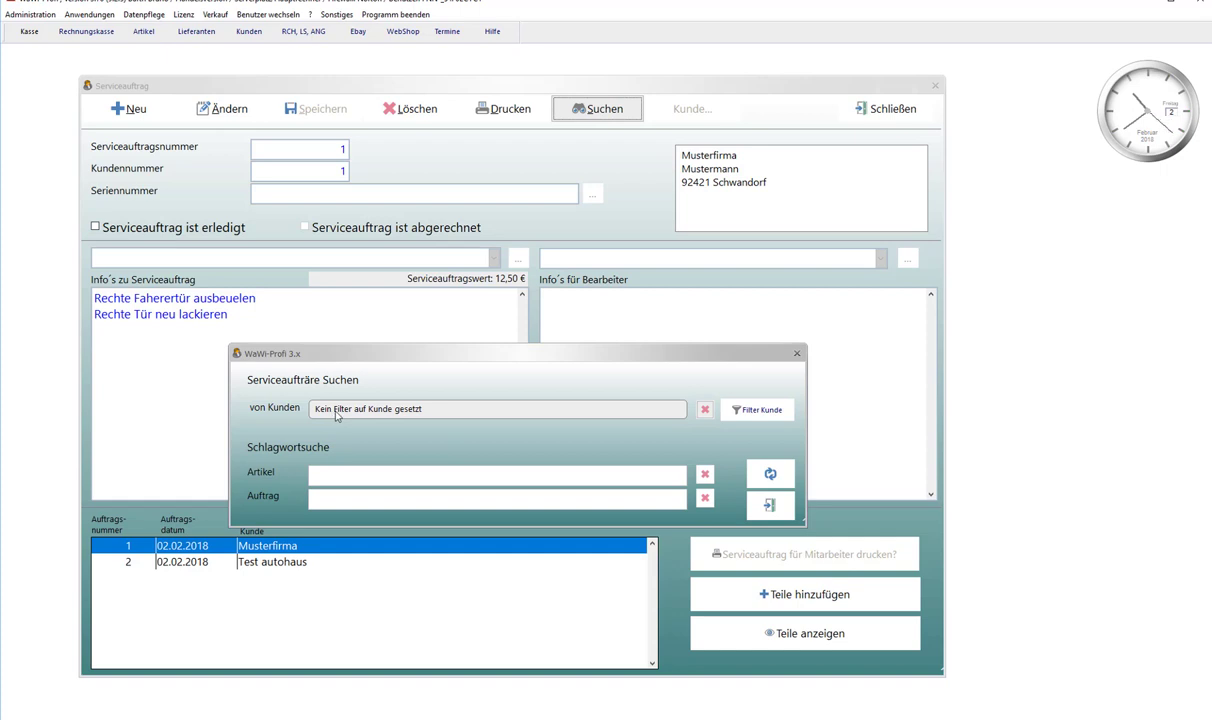
Search the service orders for the article keywords "schelle schraube" and select the order in the result list
left_click(325, 476)
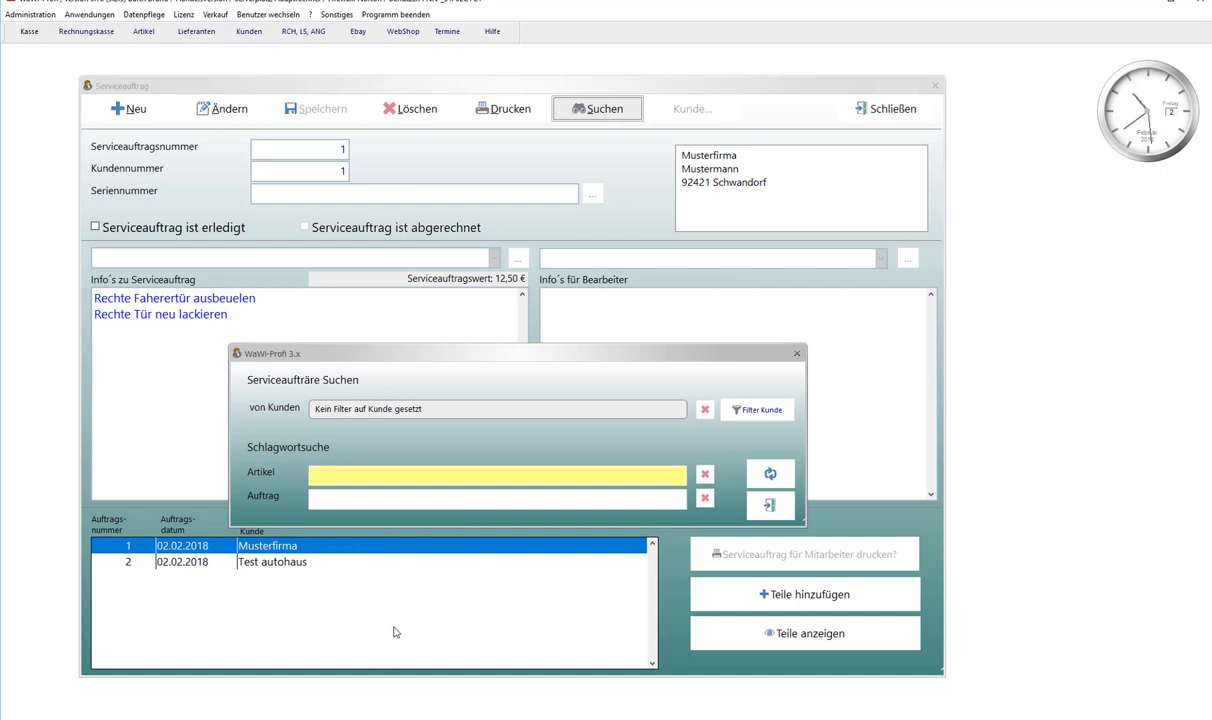
type("helle schrau")
key("Right")
key("Right")
key("Right")
key("Right")
key("Right")
key("Right")
key("Right")
key("Right")
double_click(316, 474)
double_click(359, 474)
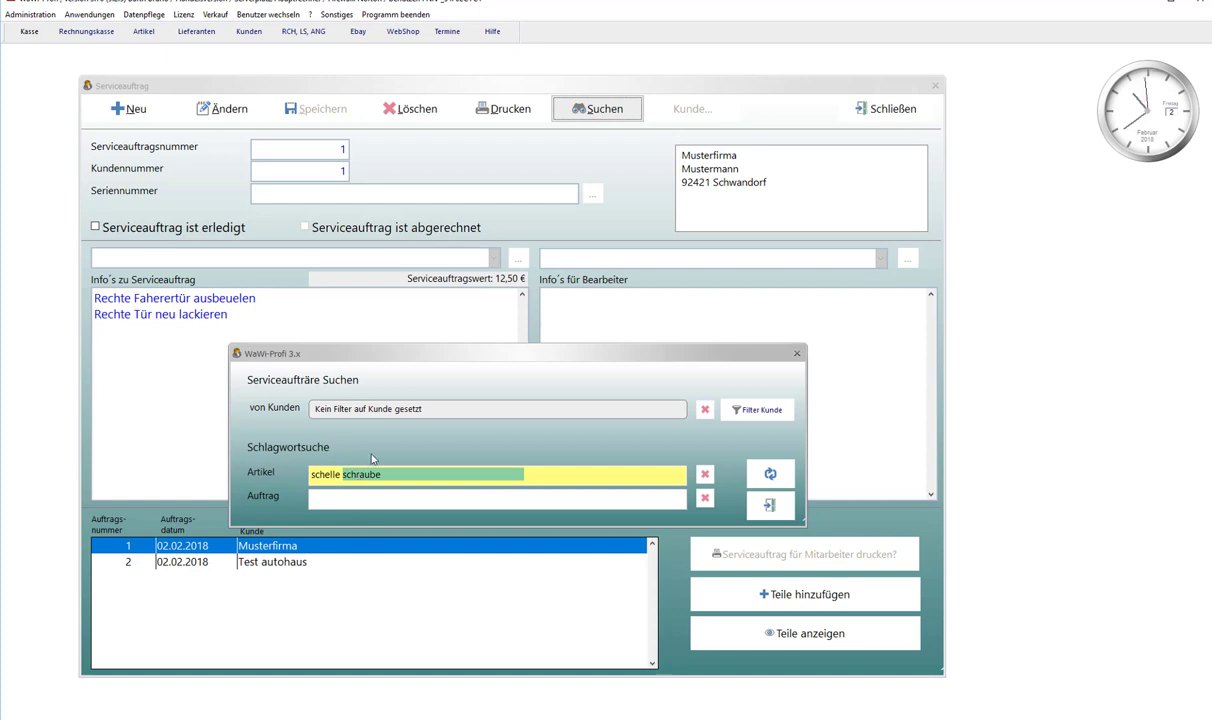
left_click(381, 474)
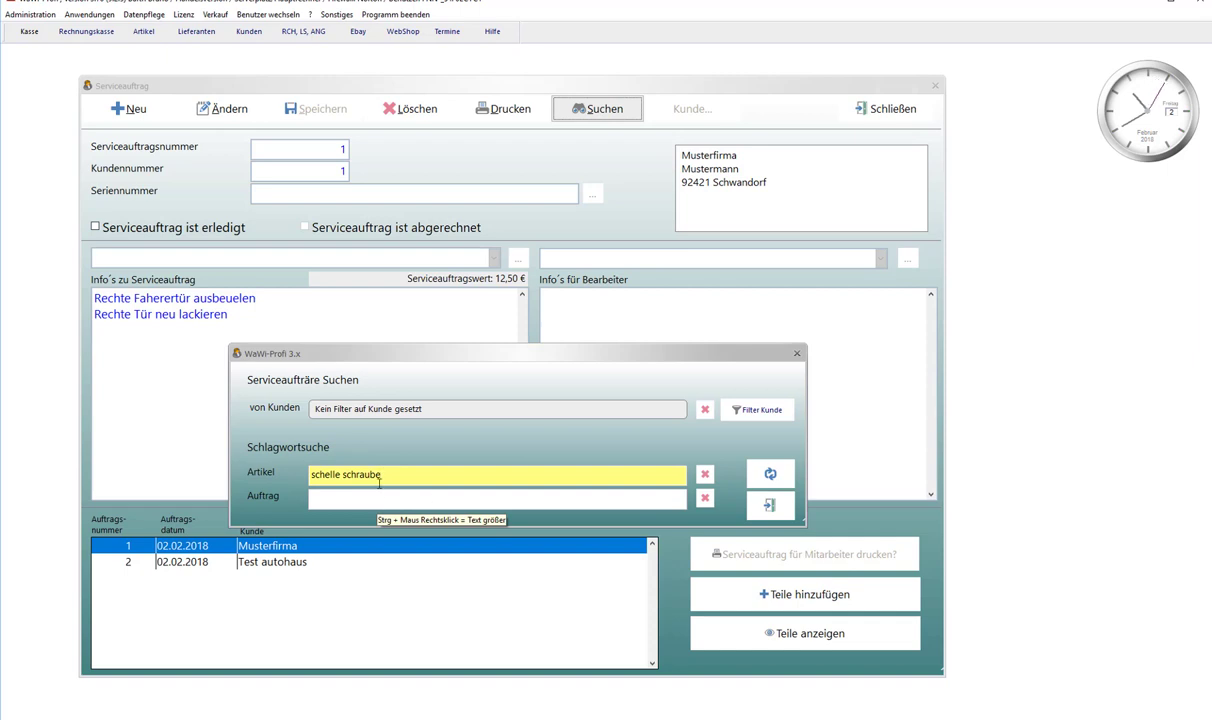
left_click_drag(345, 474, 381, 473)
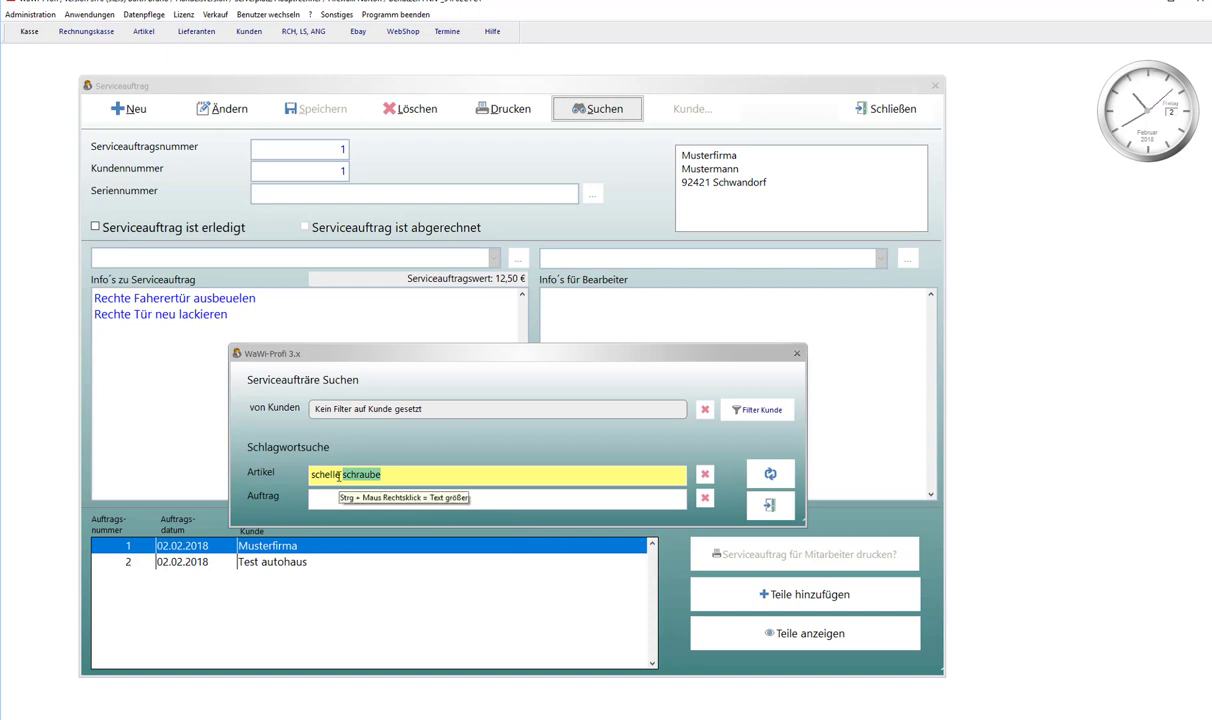
key("End")
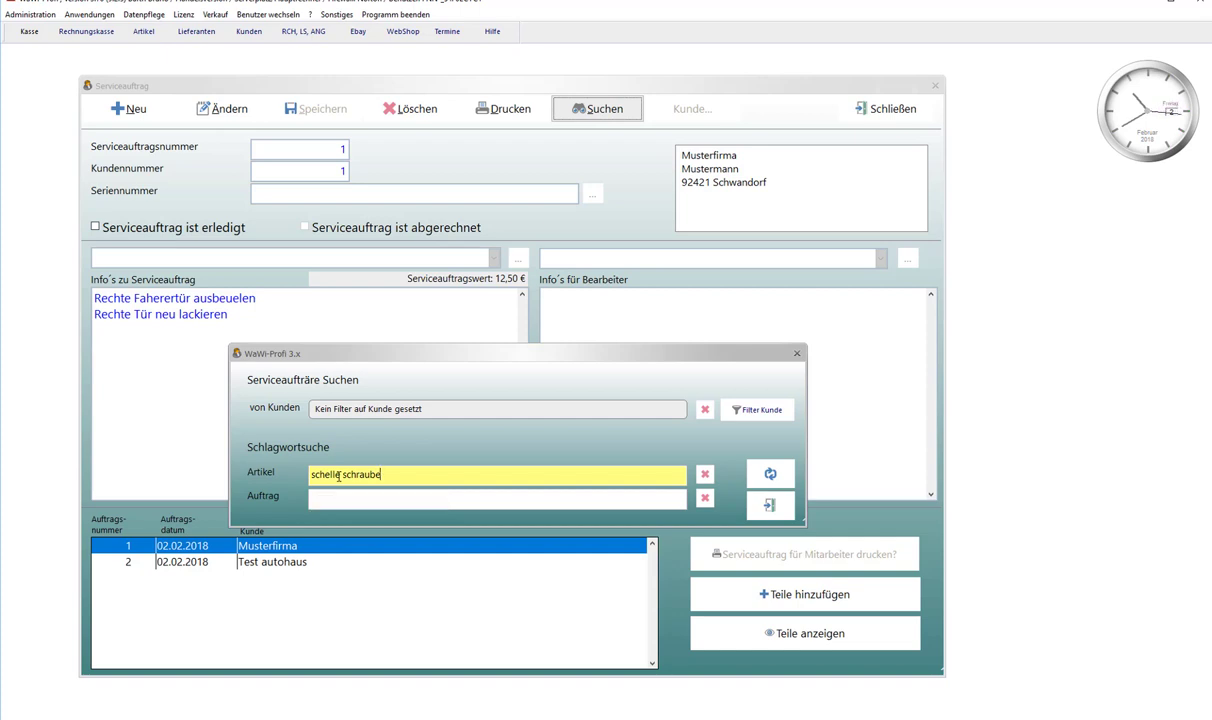
left_click(770, 473)
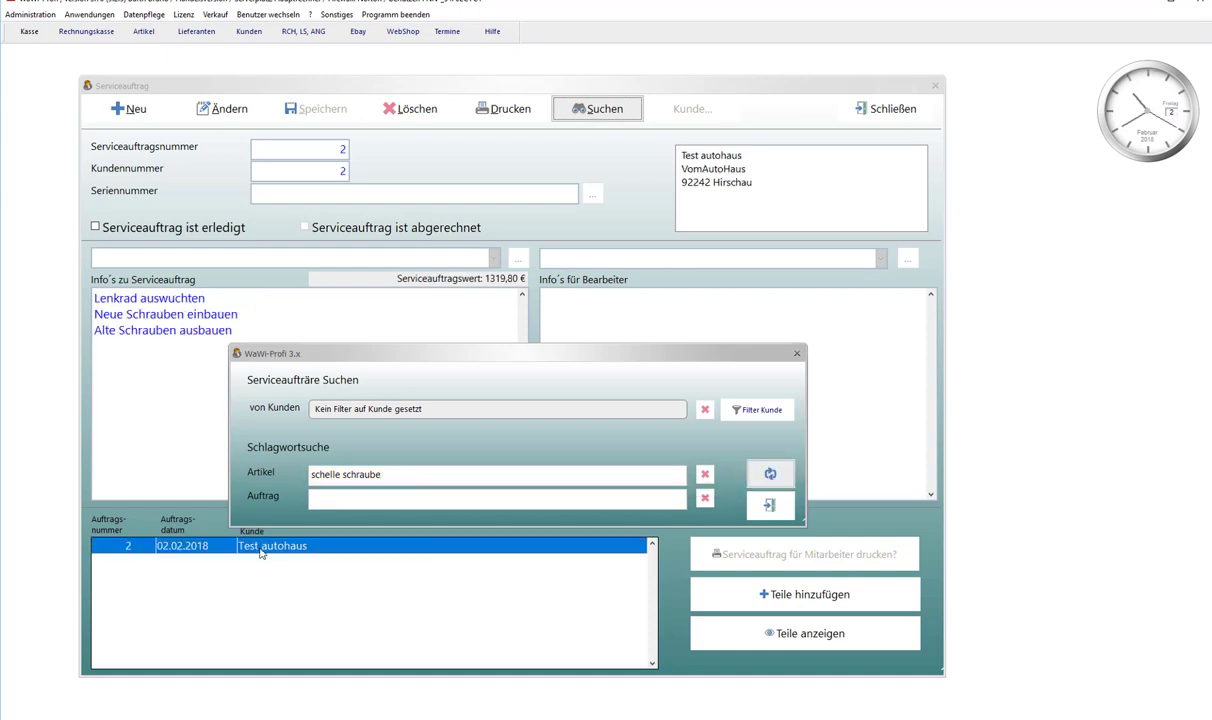
left_click(260, 549)
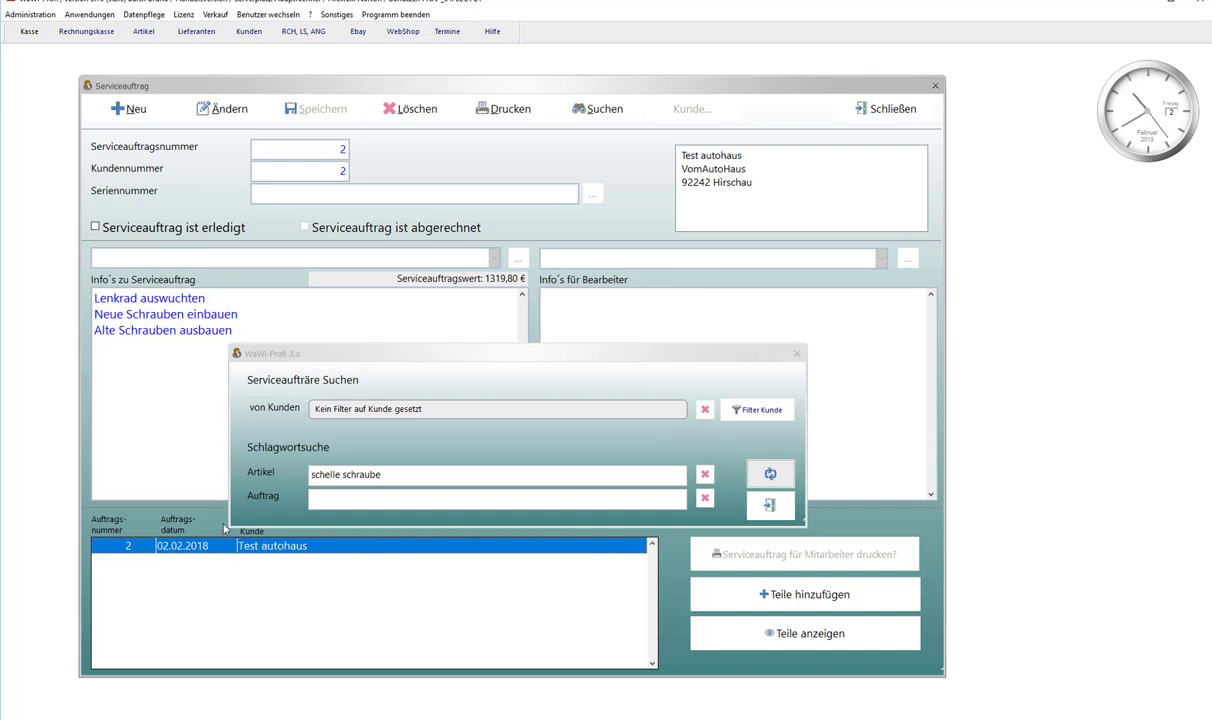
Clear the article keywords, refresh the order list and view the Musterfirma and Test autohaus orders
left_click(325, 498)
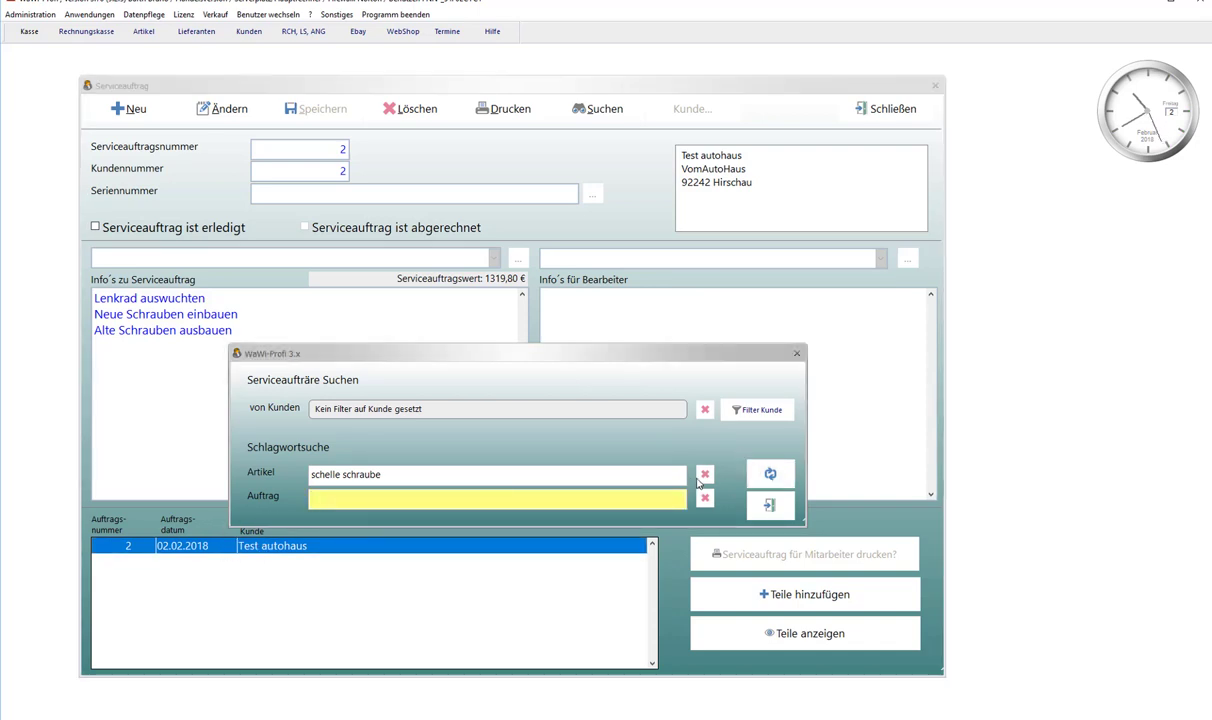
left_click(705, 474)
left_click(769, 478)
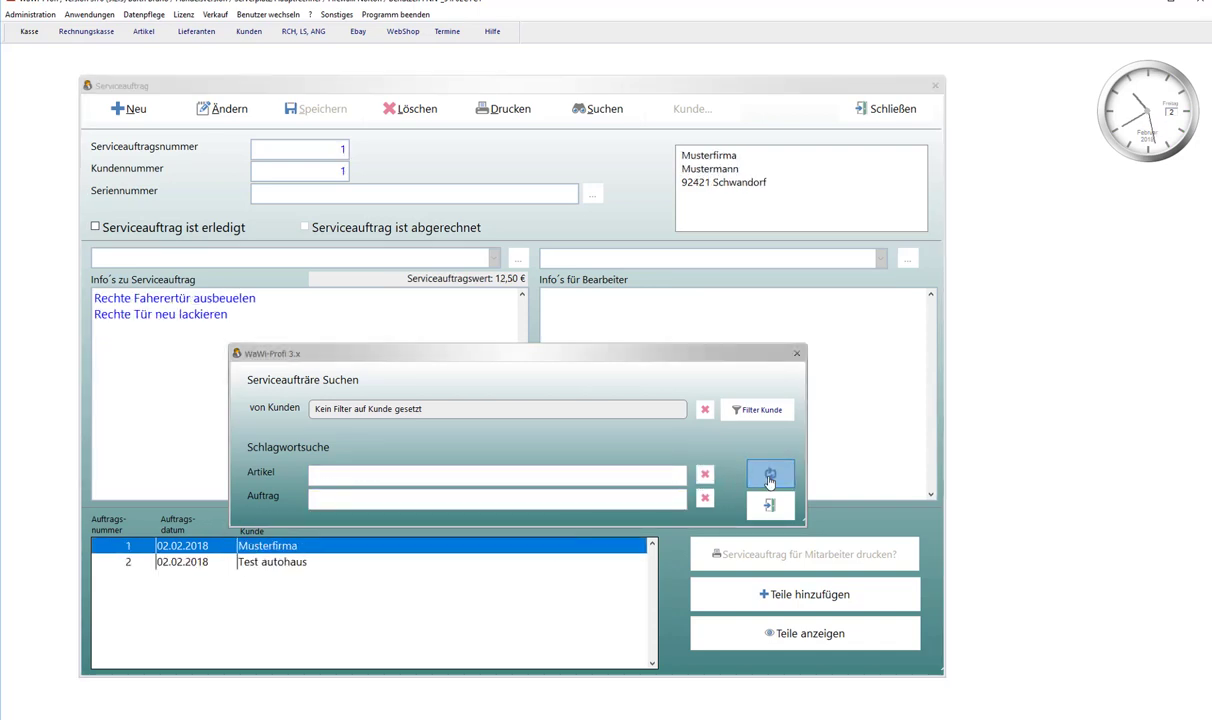
left_click(250, 563)
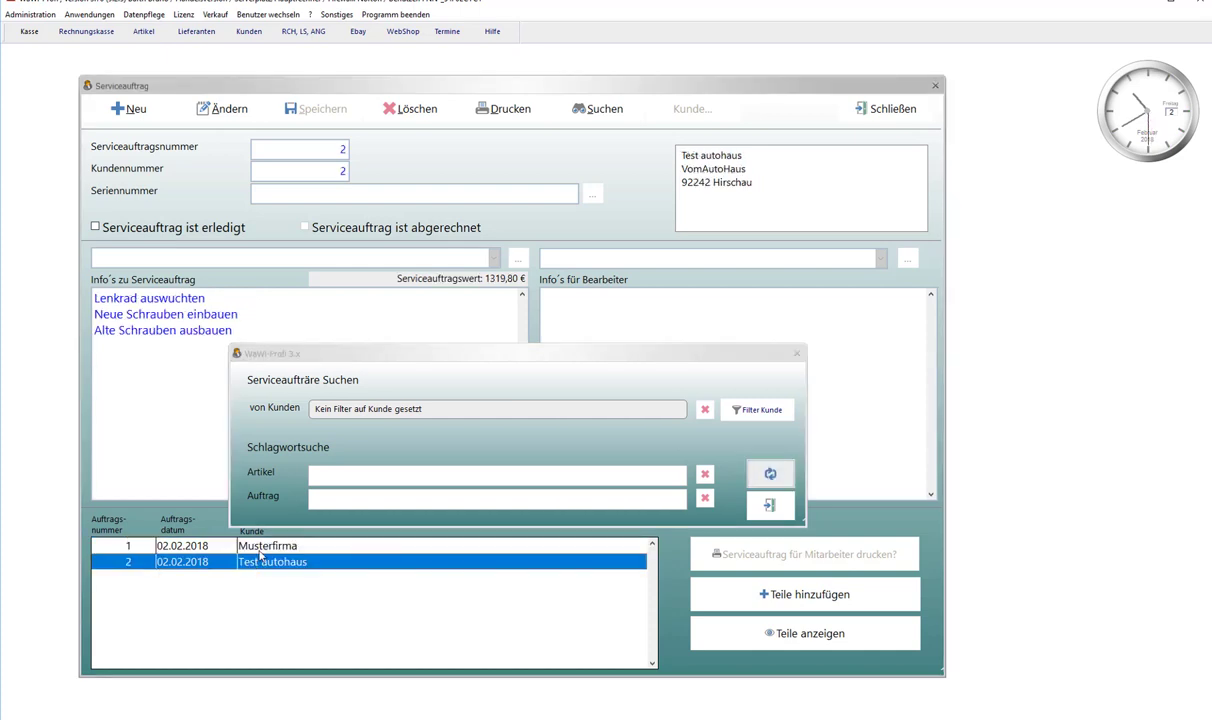
left_click(248, 546)
left_click(249, 563)
Search the service orders for the order text keywords "alte einbauen" and select the order in the result list
left_click(312, 499)
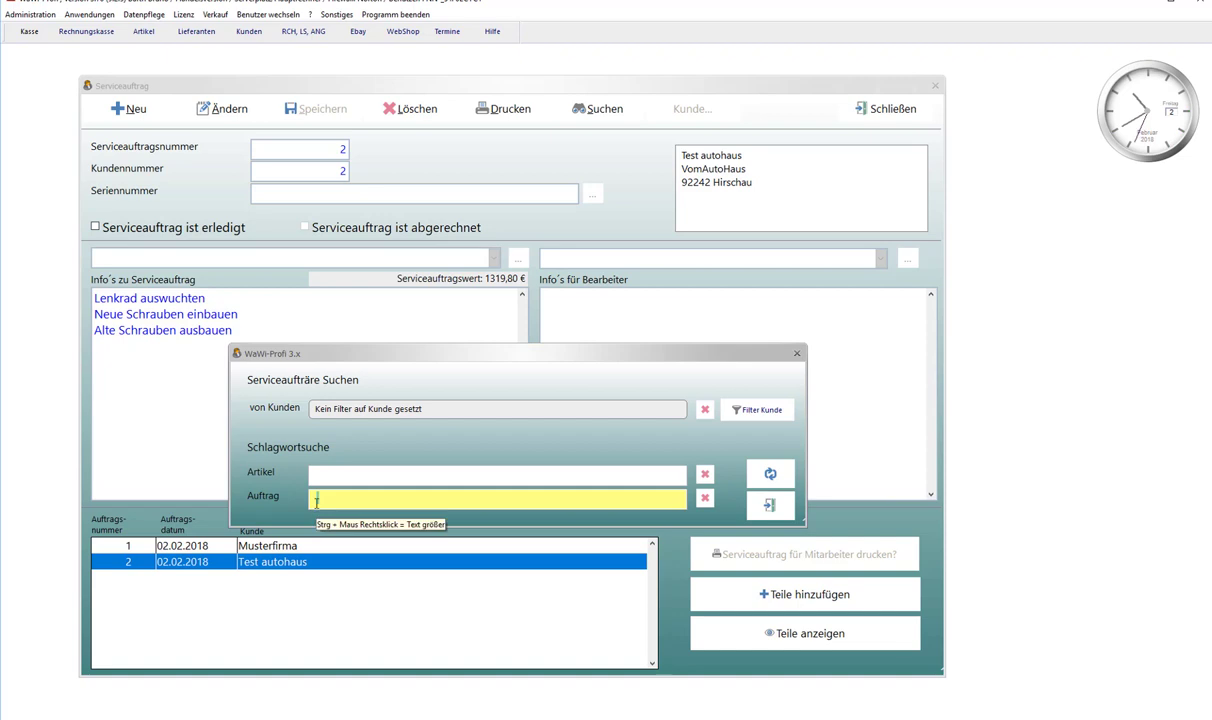
type("ar")
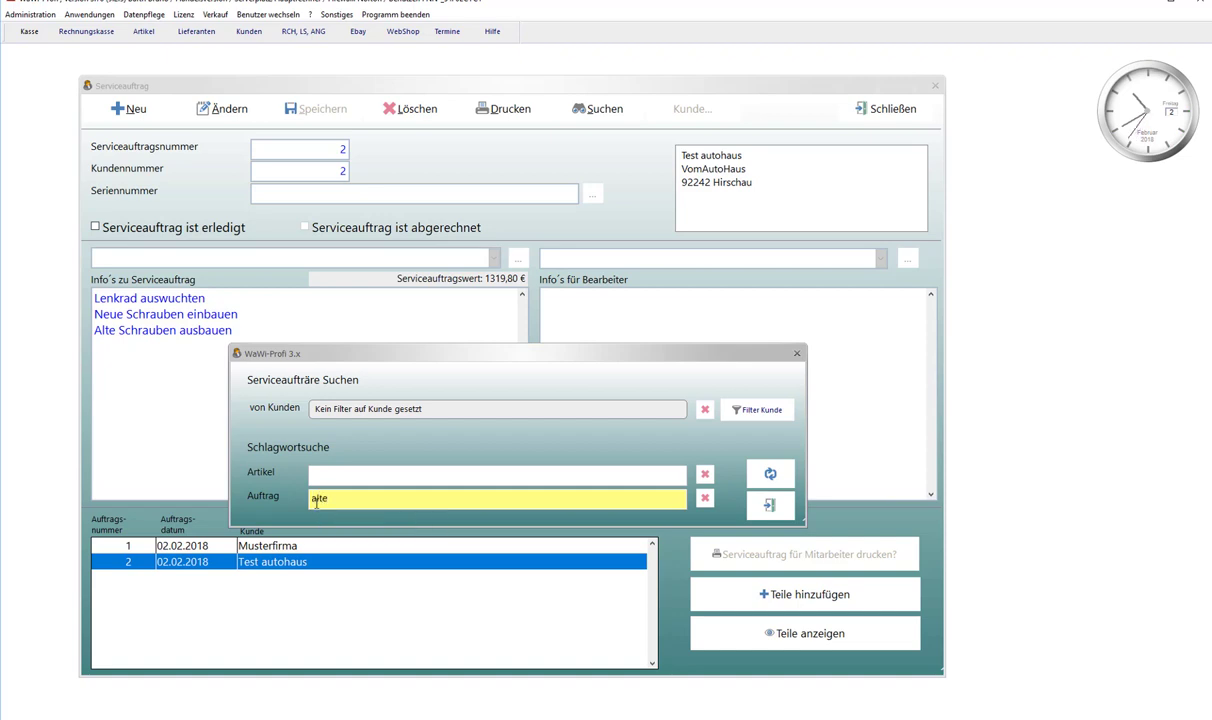
type(" au")
type("ba")
type("uen")
left_click(768, 476)
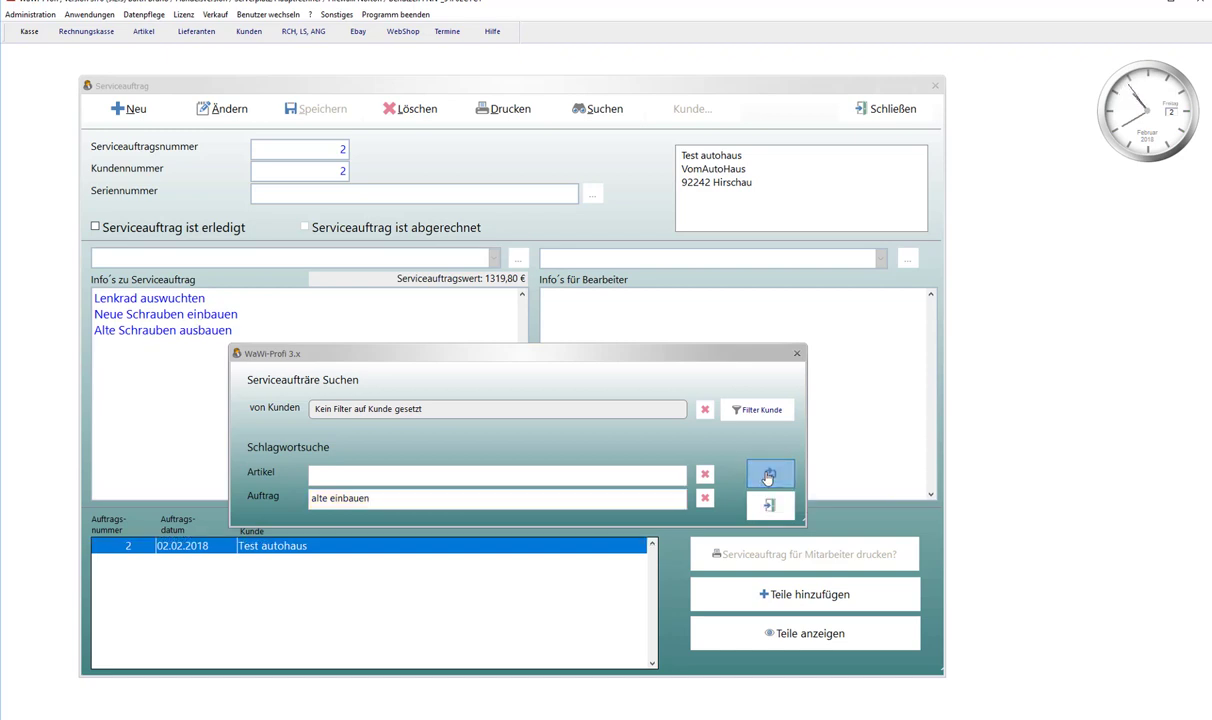
left_click(140, 549)
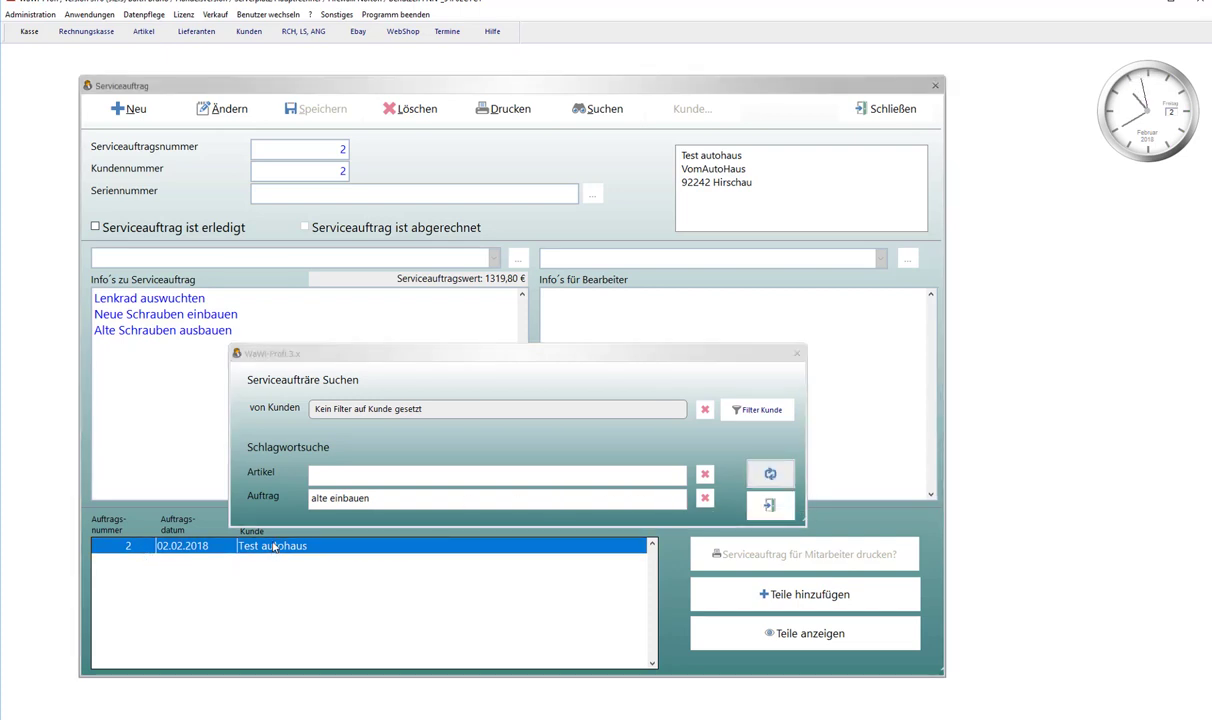
Clear the order text keywords, refresh the list and compare the info texts of both service orders
left_click(705, 497)
left_click(770, 473)
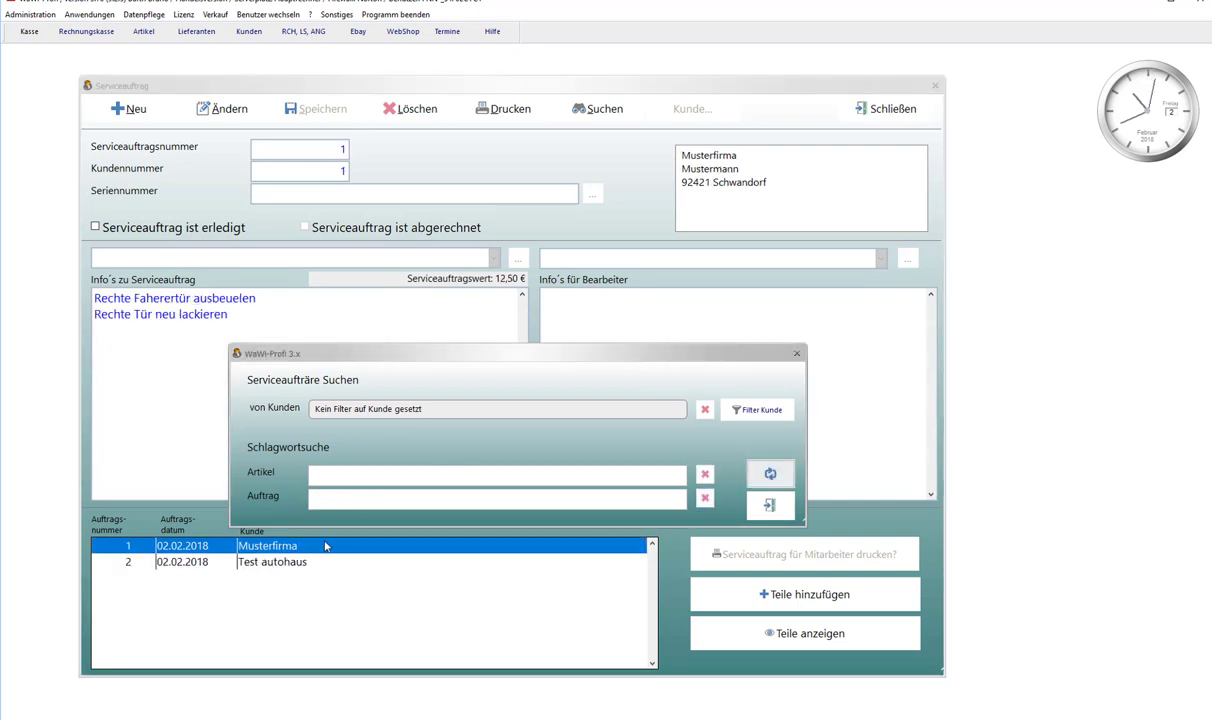
left_click(229, 562)
left_click(245, 548)
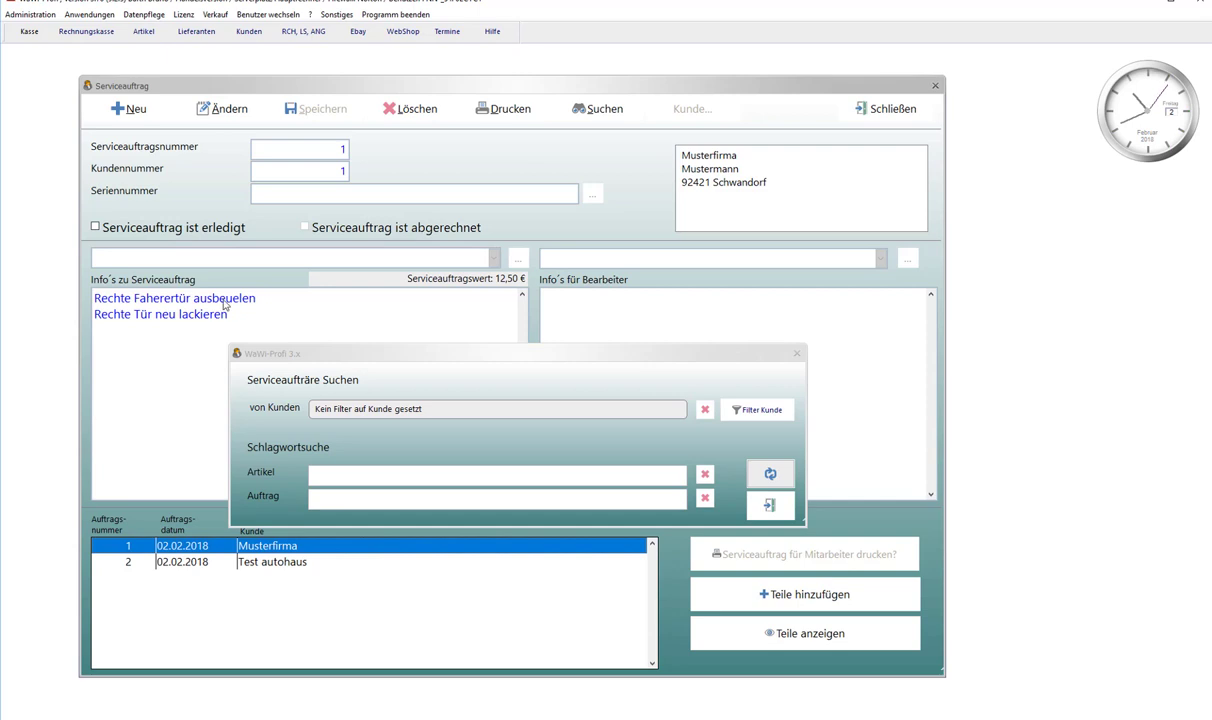
left_click(243, 562)
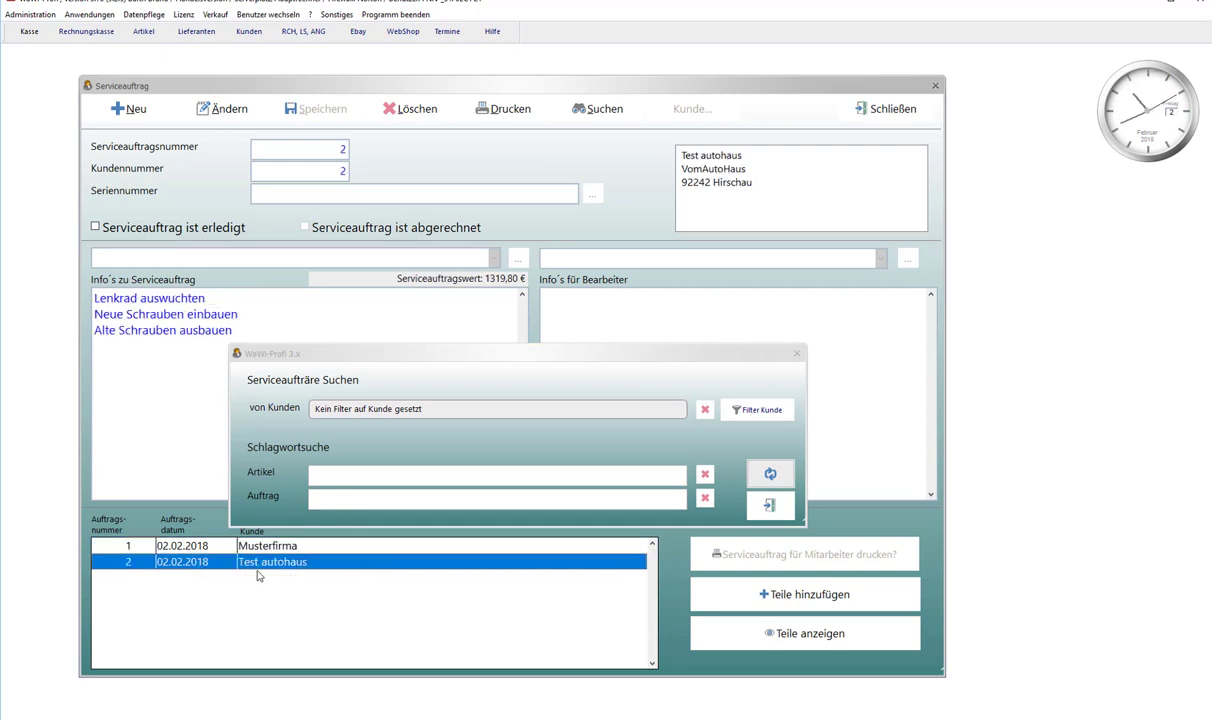
Search the service orders for the partial order text keyword "ausb"
left_click(334, 499)
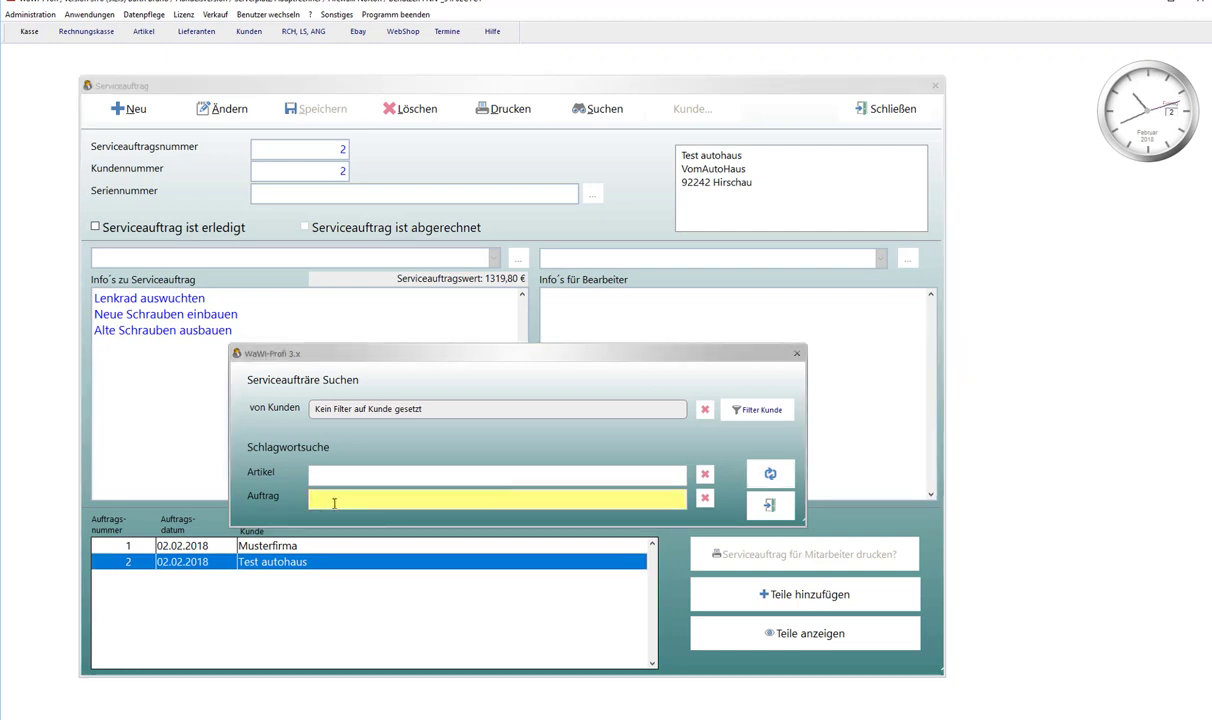
type("ausb")
left_click(766, 476)
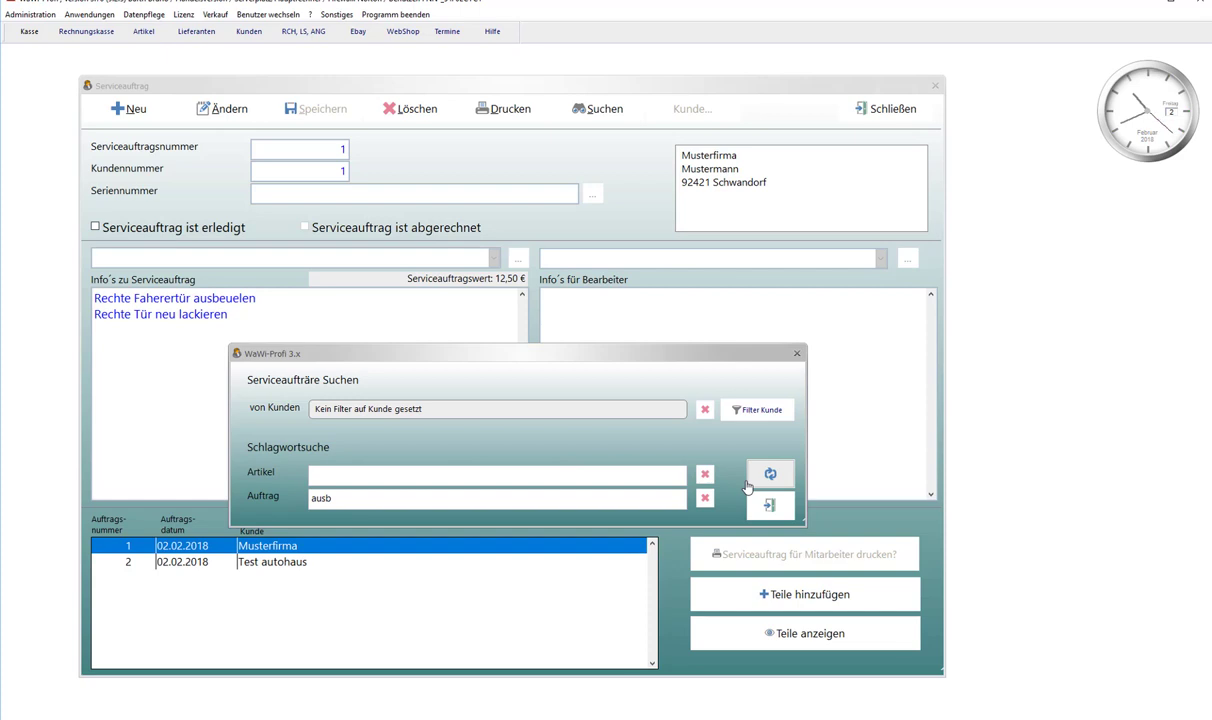
Check the info texts of the Test autohaus and Musterfirma orders for words containing "ausb"
left_click(201, 562)
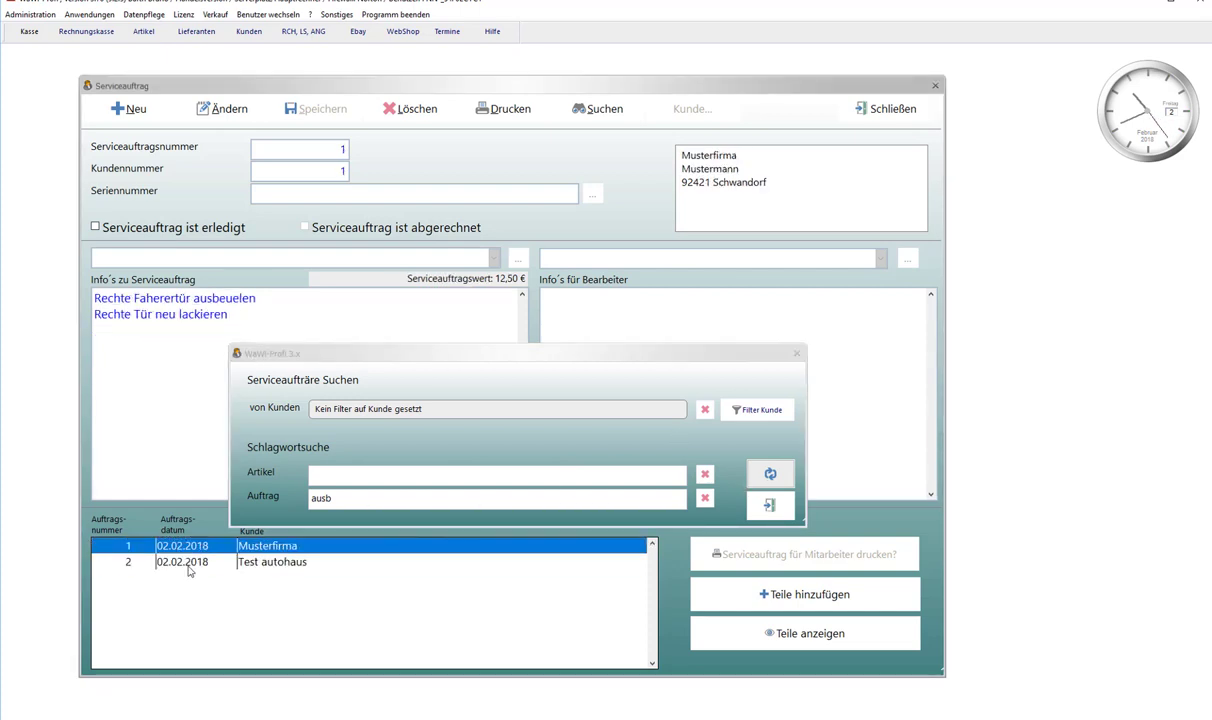
left_click(318, 498)
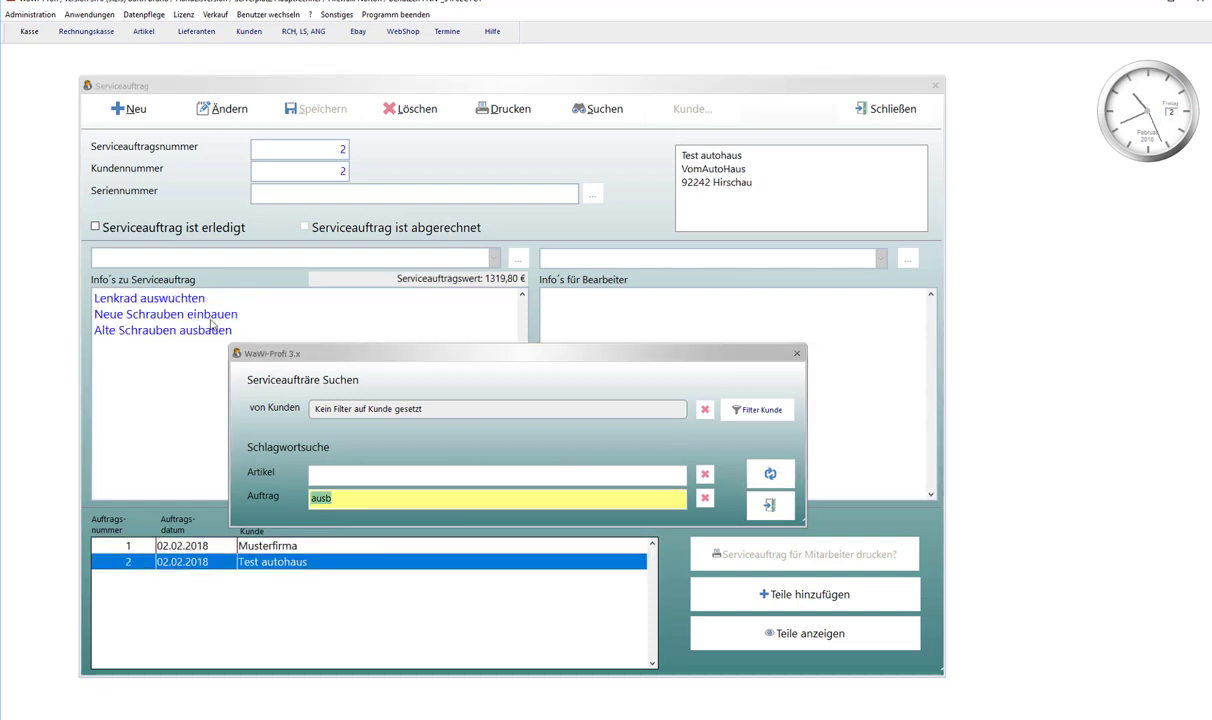
left_click(241, 547)
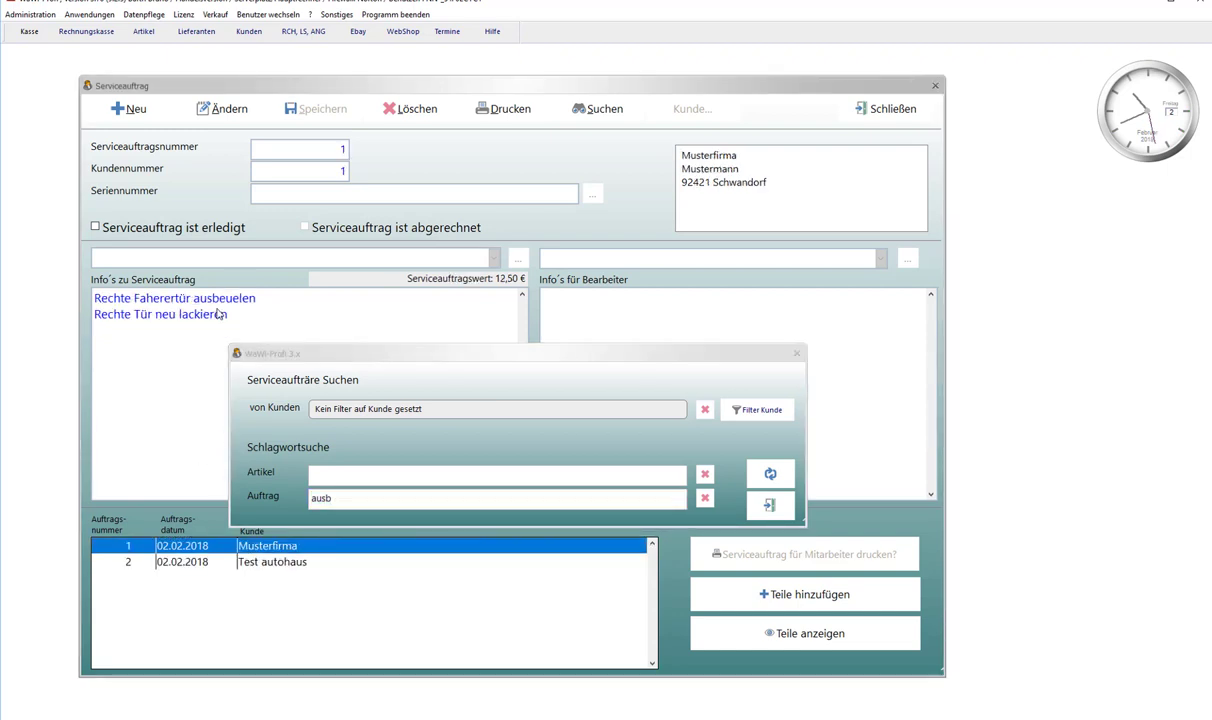
left_click(215, 560)
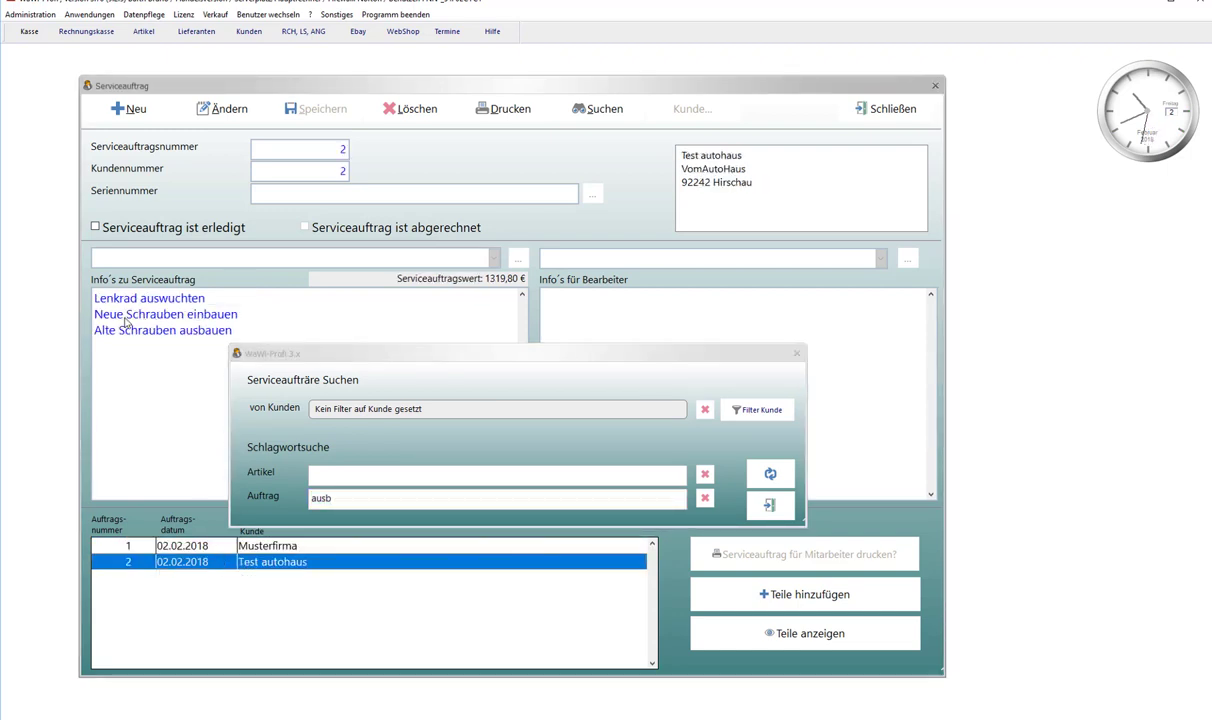
left_click(200, 546)
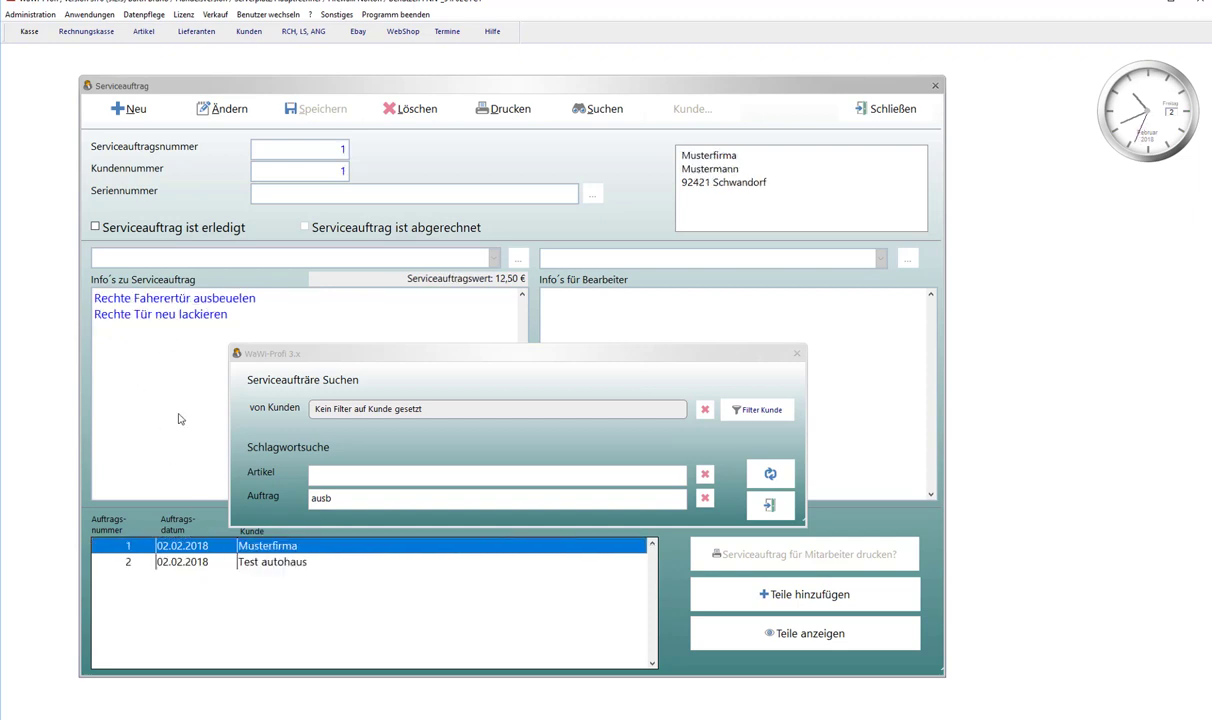
Search the service orders for the order text keywords "ausb neu" and view the Test autohaus order
left_click(378, 498)
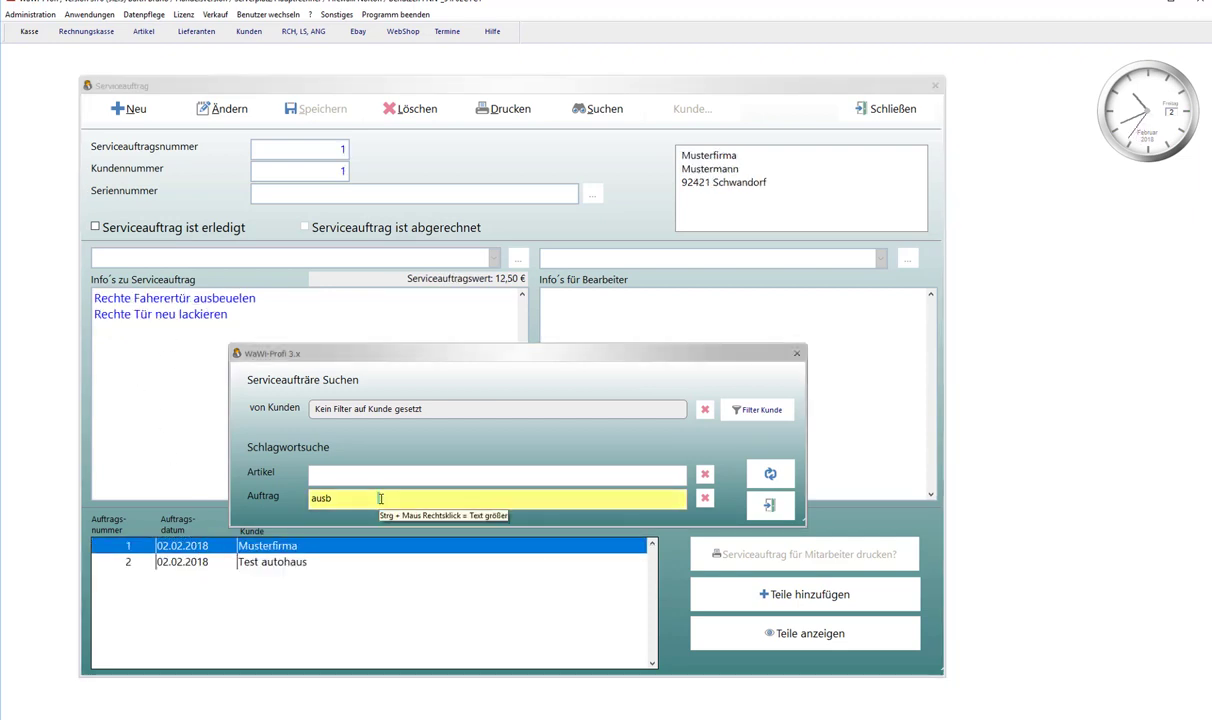
left_click(381, 498)
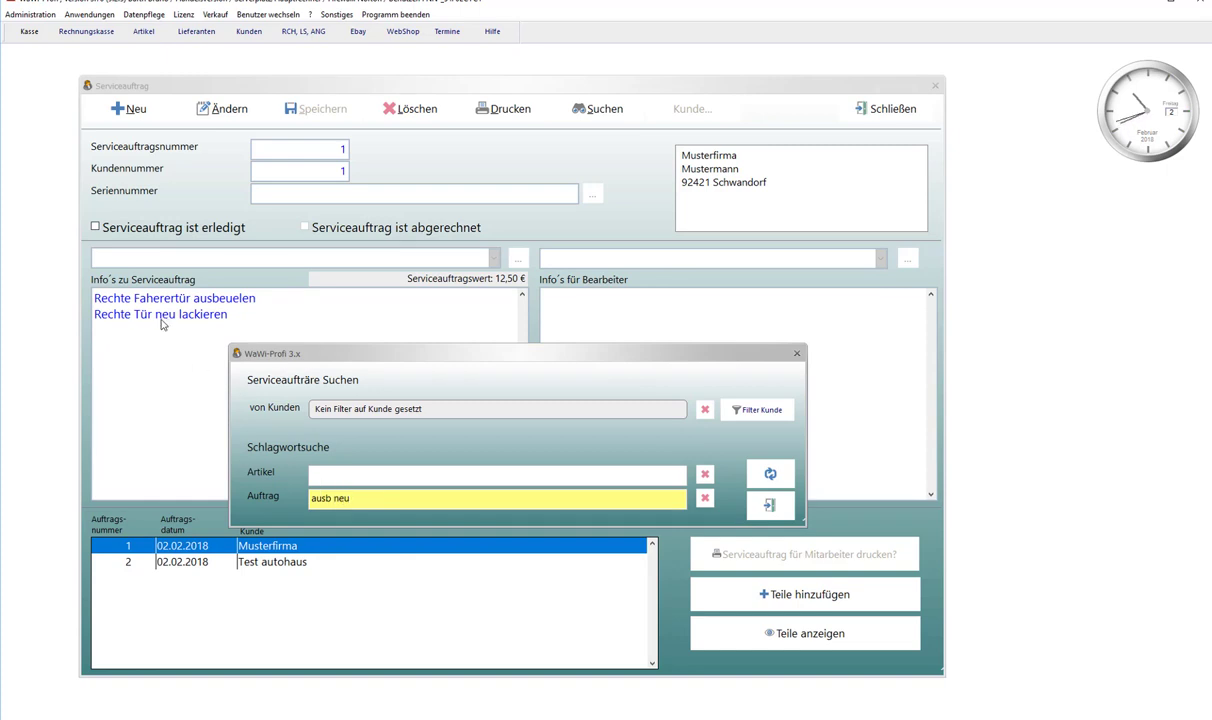
left_click(190, 565)
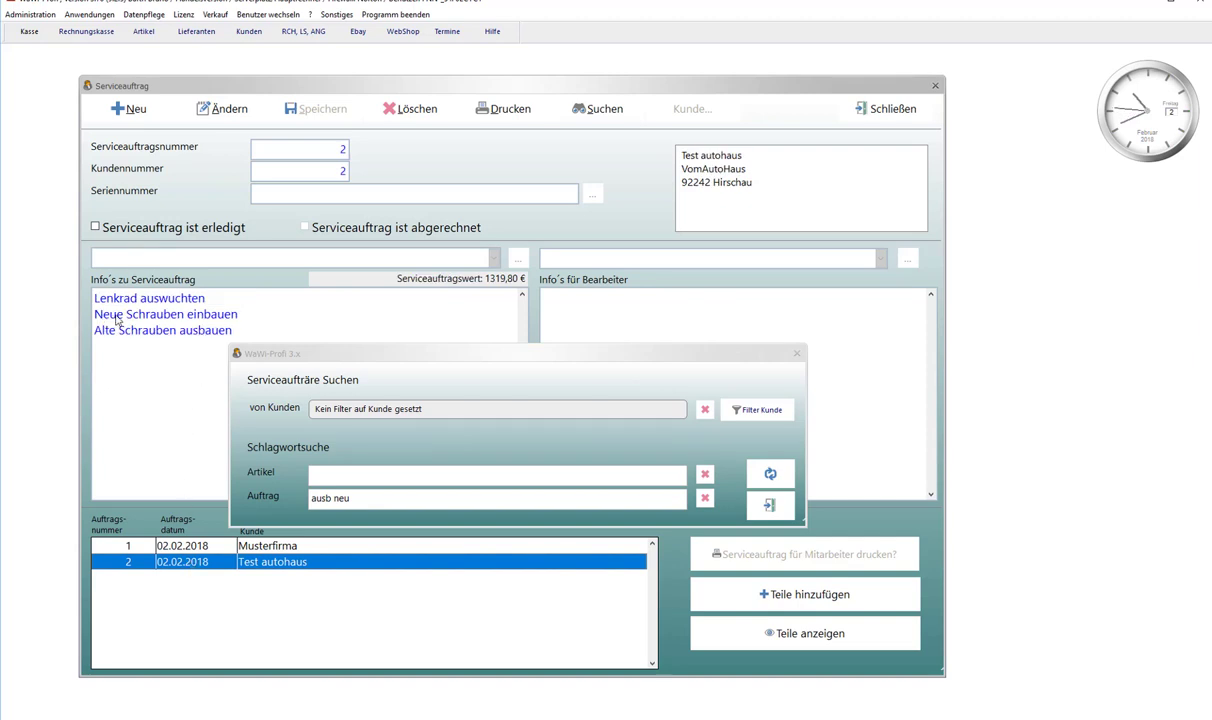
left_click(767, 474)
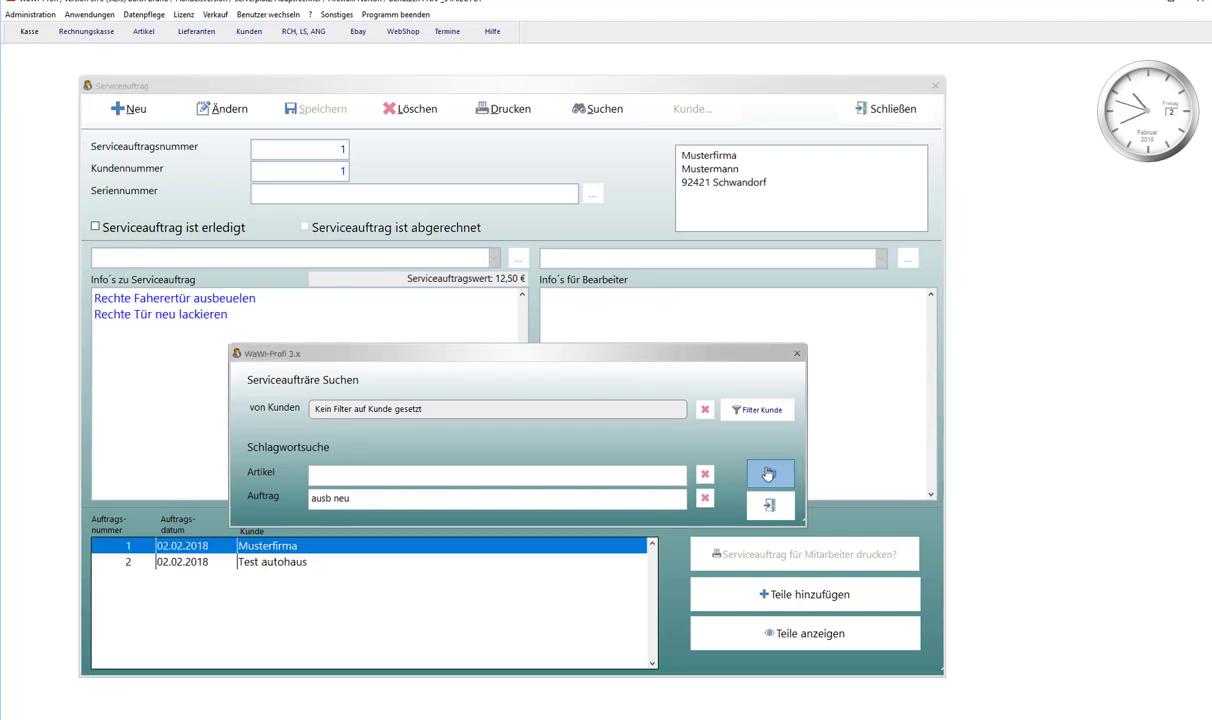
left_click(312, 560)
left_click(312, 560)
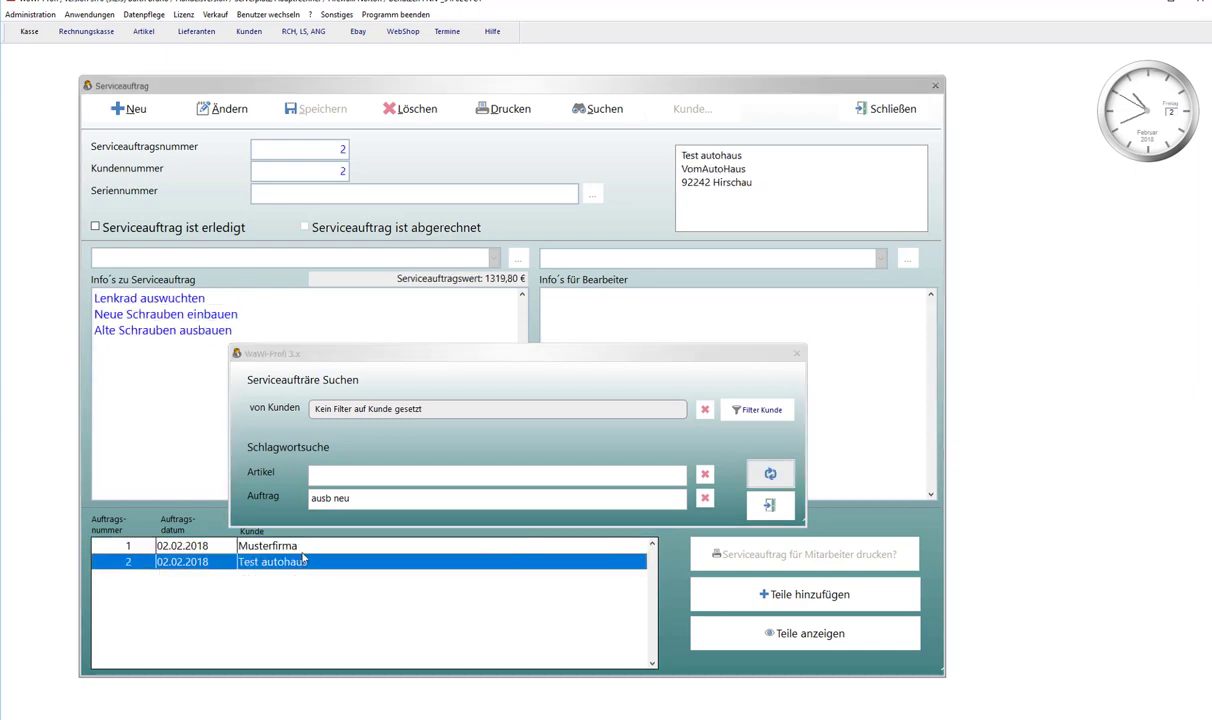
left_click(284, 565)
Search the service orders for the order text keywords "ausb neue", check the Test autohaus order's info text and clear the keywords
left_click(326, 498)
type("ausb neue")
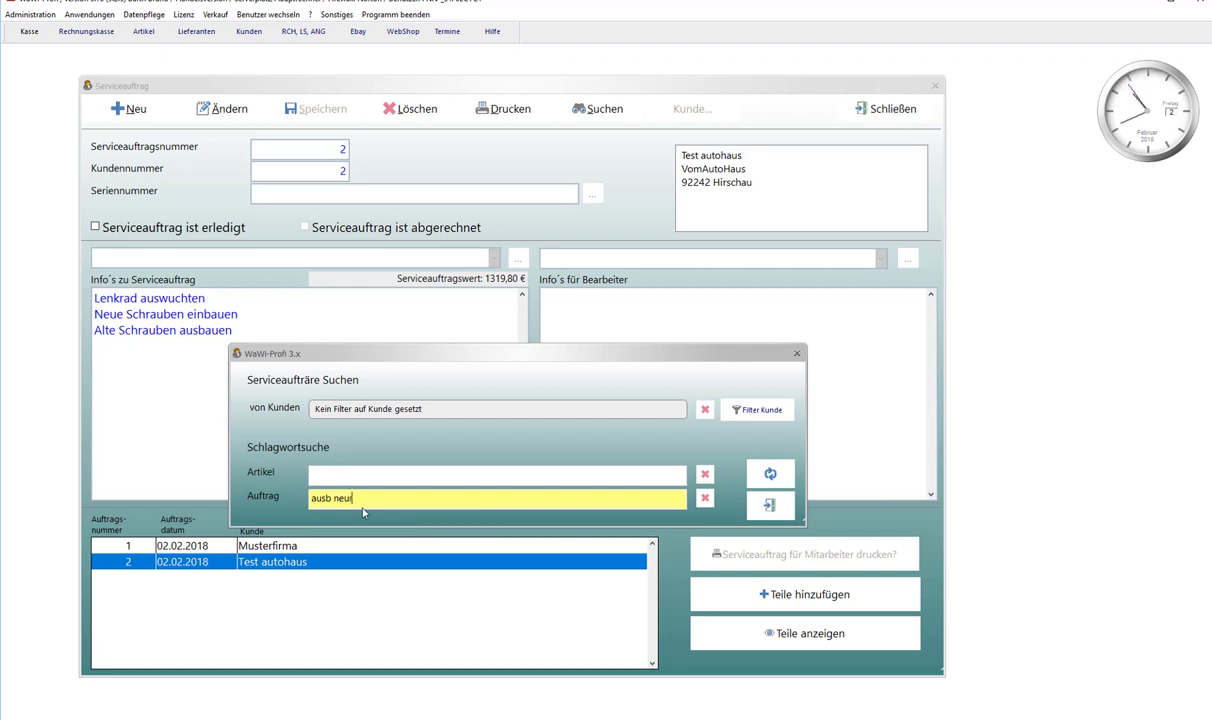
left_click(768, 474)
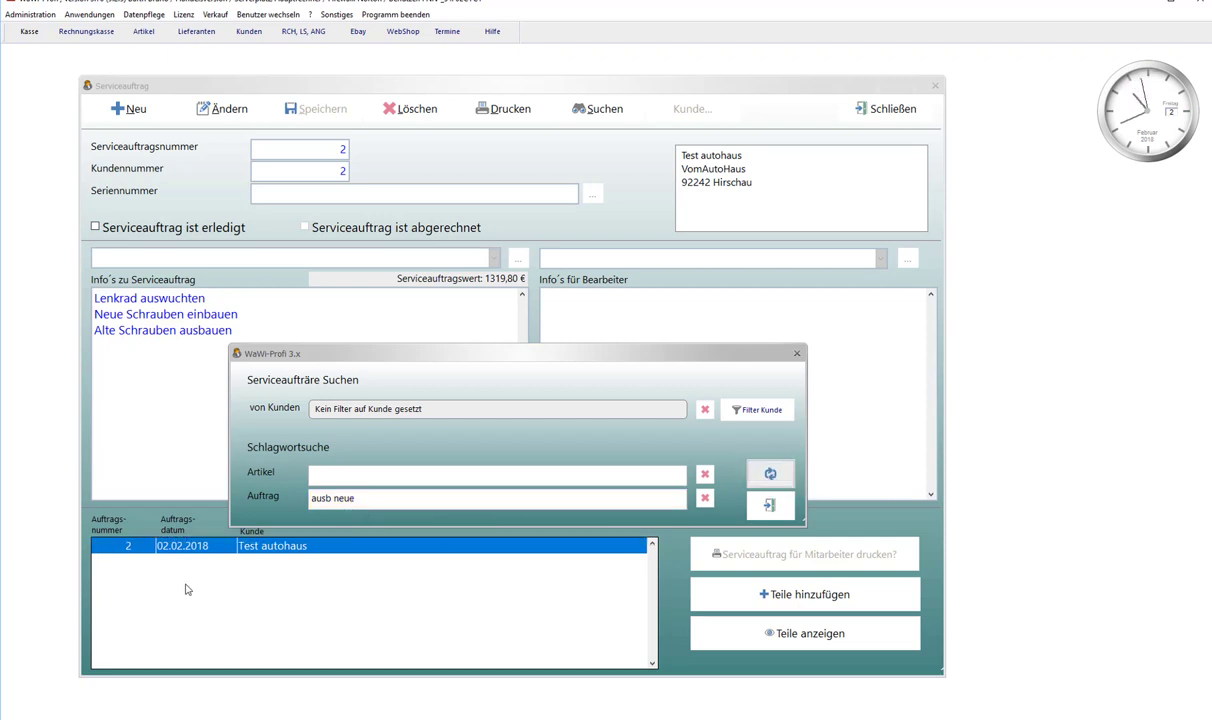
left_click(204, 549)
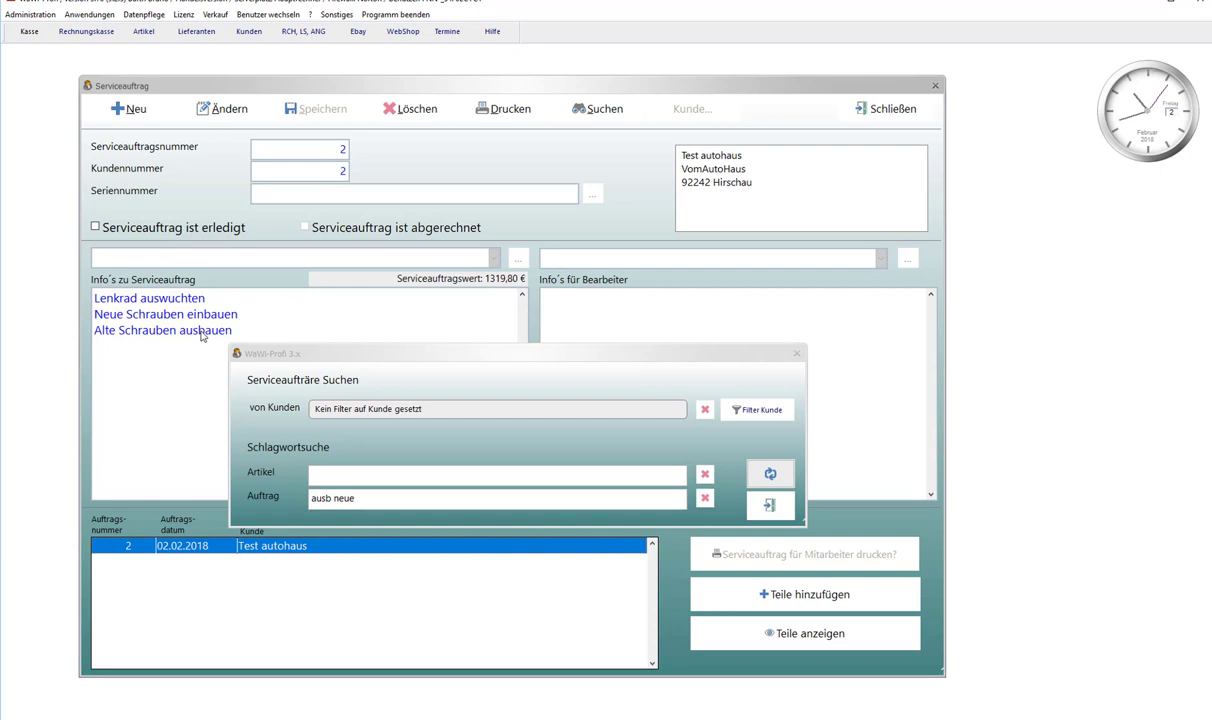
left_click(705, 497)
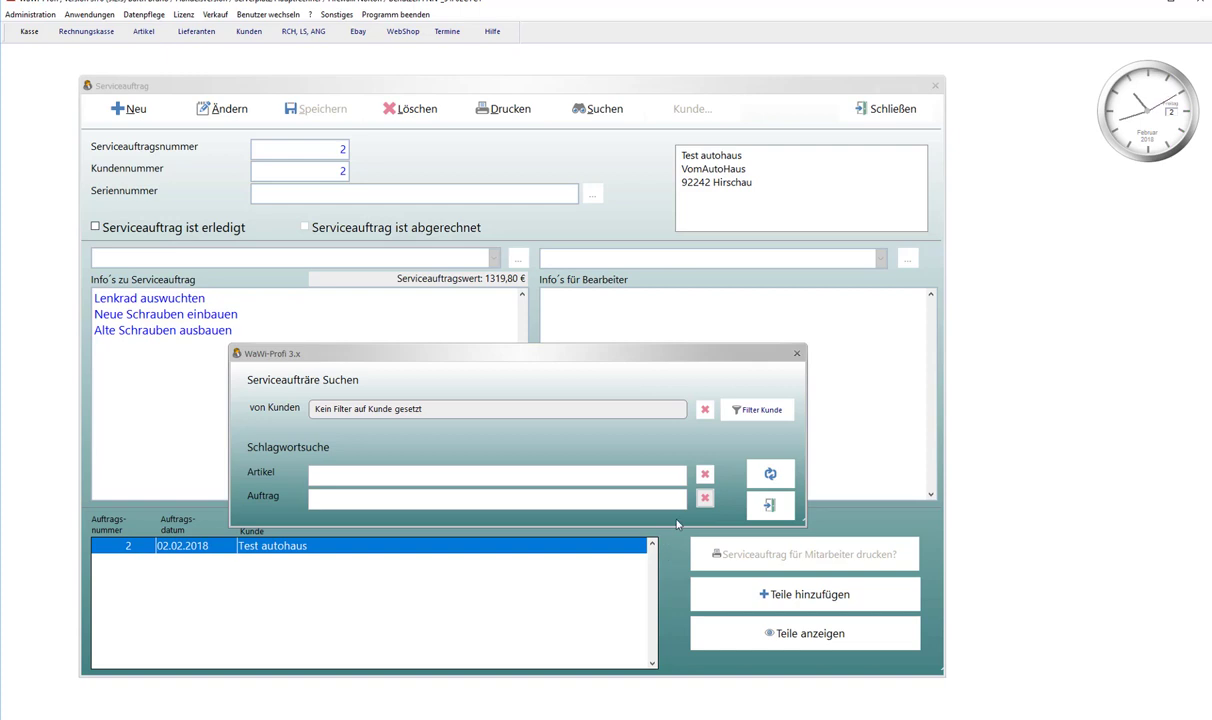
View the customer search of the service order filter in an enlarged window, leaving it without choosing a customer and closing the order search
left_click(761, 410)
left_click_drag(667, 257, 520, 242)
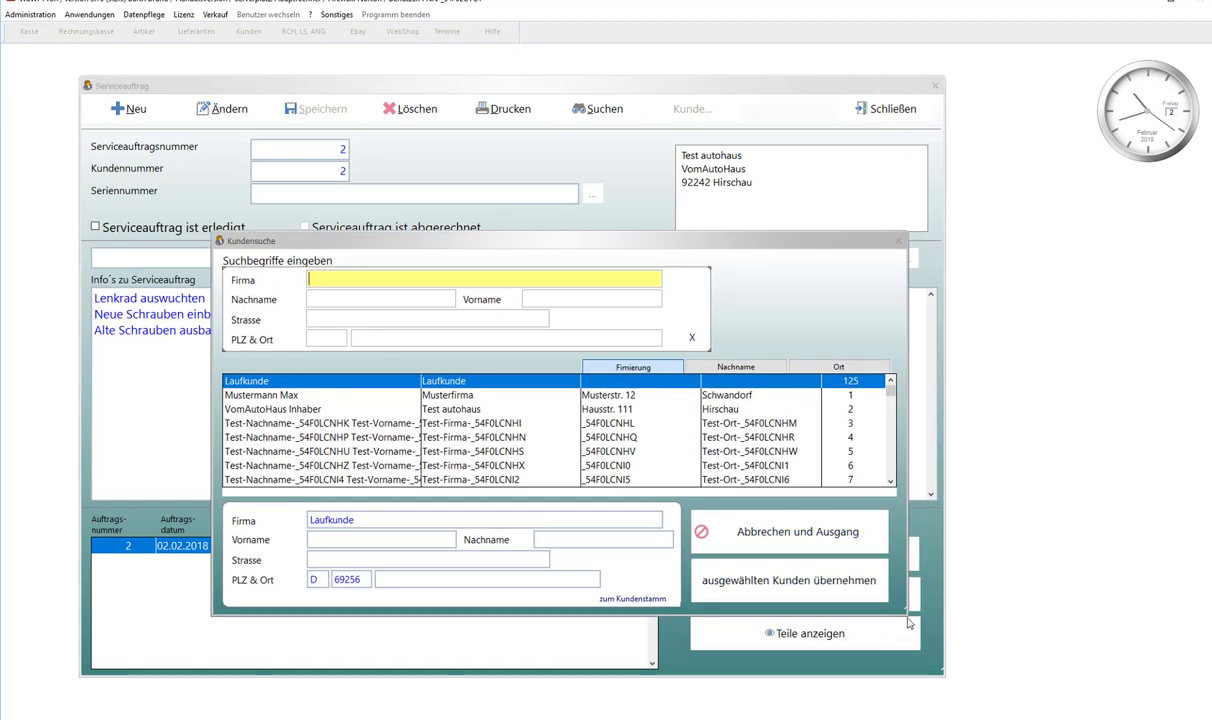
left_click_drag(910, 623, 1017, 695)
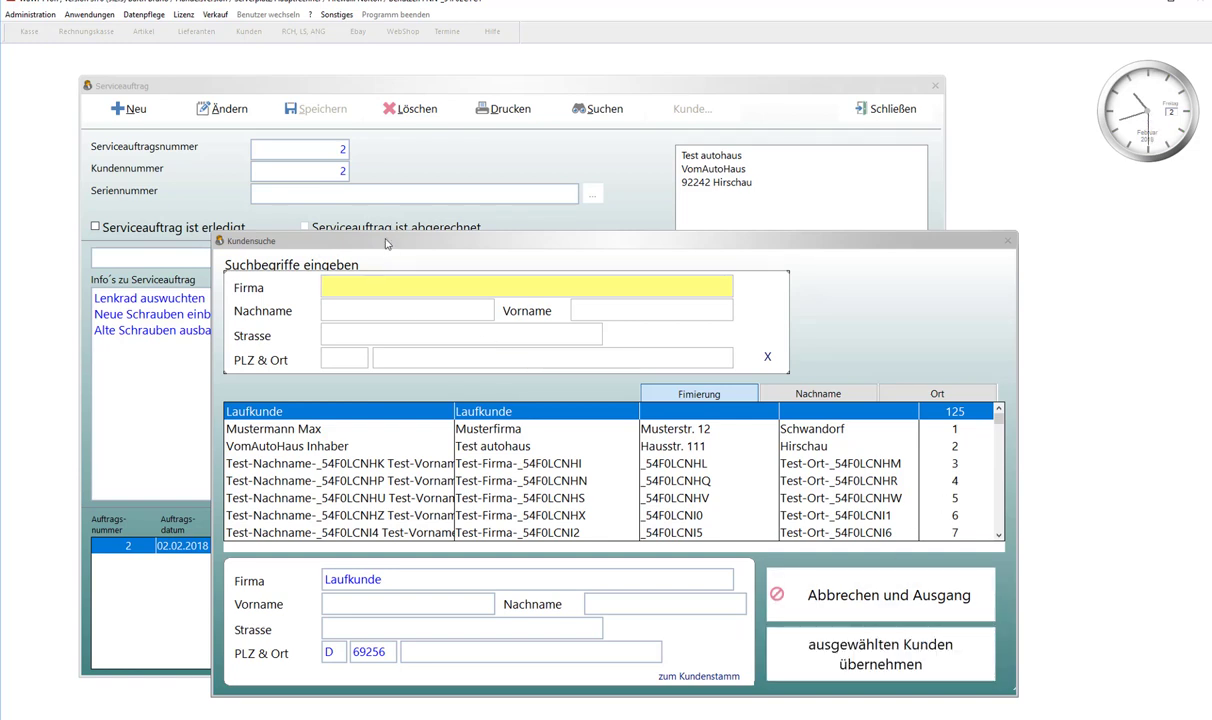
left_click(838, 596)
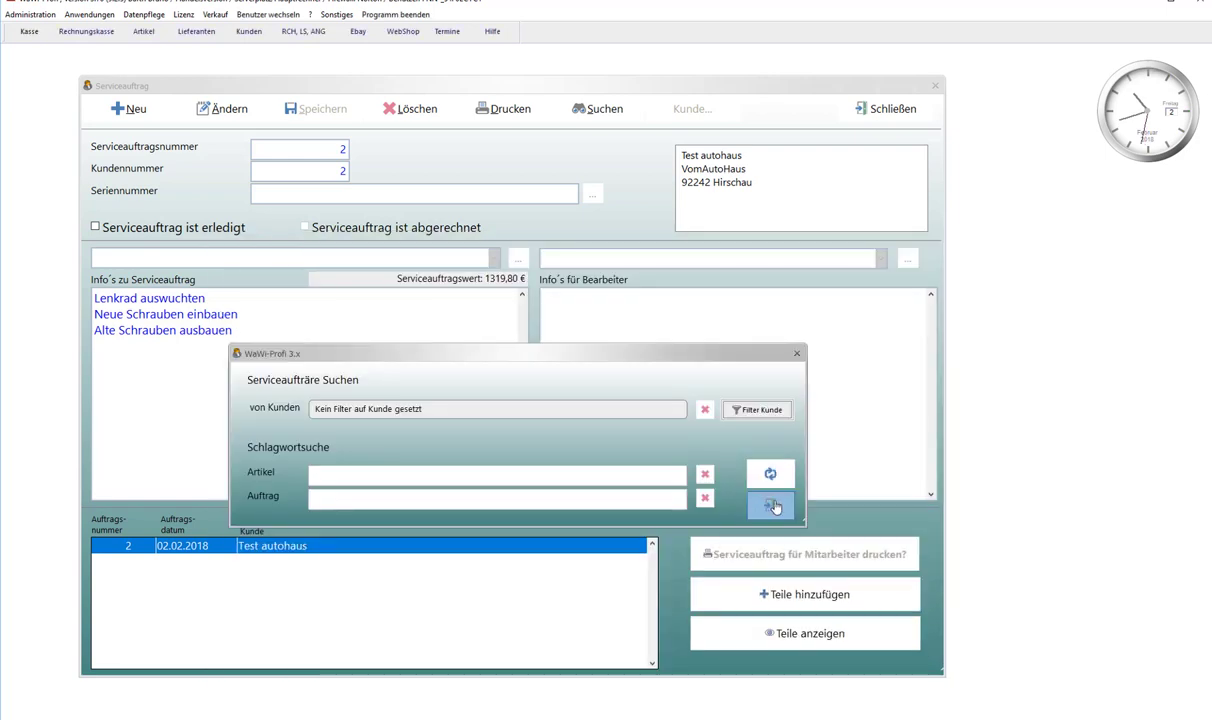
left_click(773, 507)
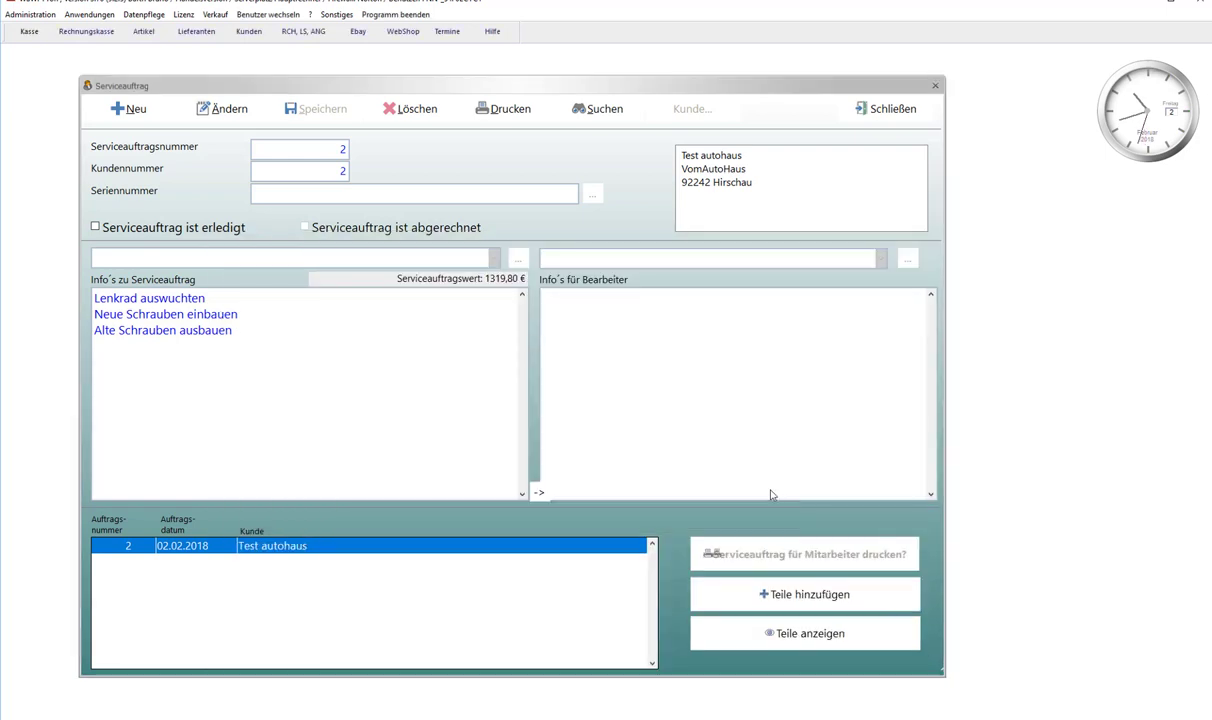
Set the standard customer search window to "Keyboard Std." in the system settings for sales, under the Kasse behaviour and appearance options
left_click(22, 15)
mouse_move(120, 28)
left_click(165, 32)
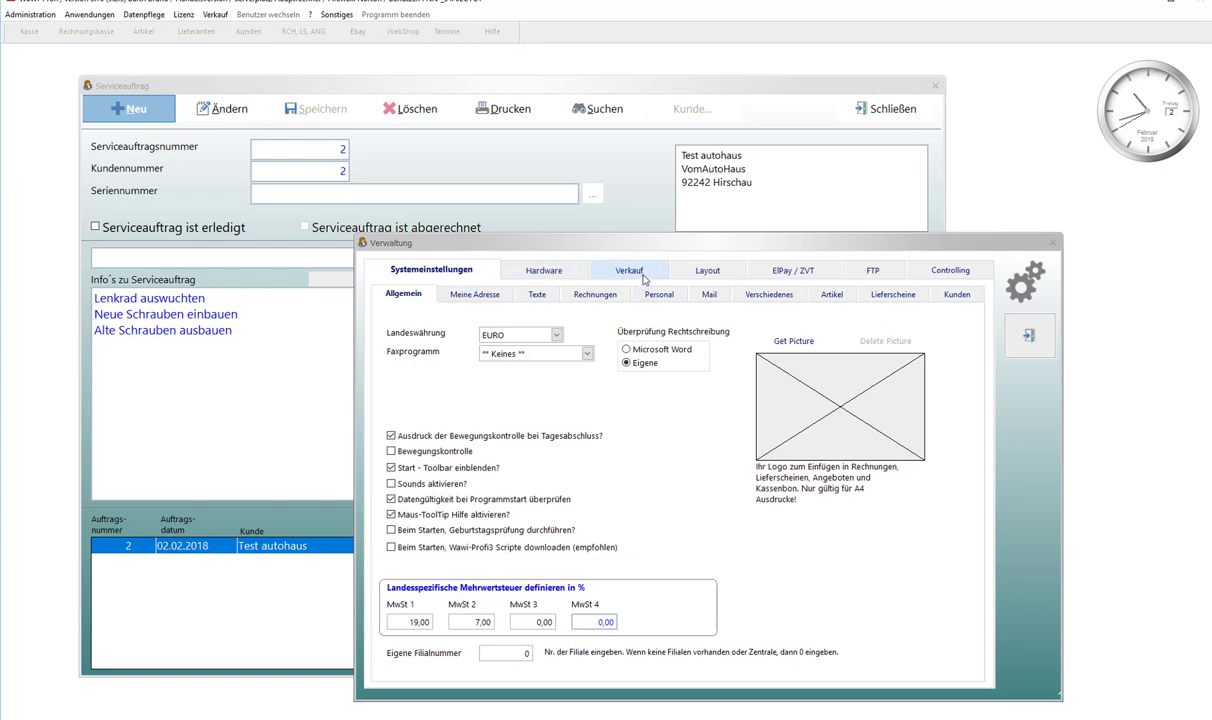
left_click(643, 277)
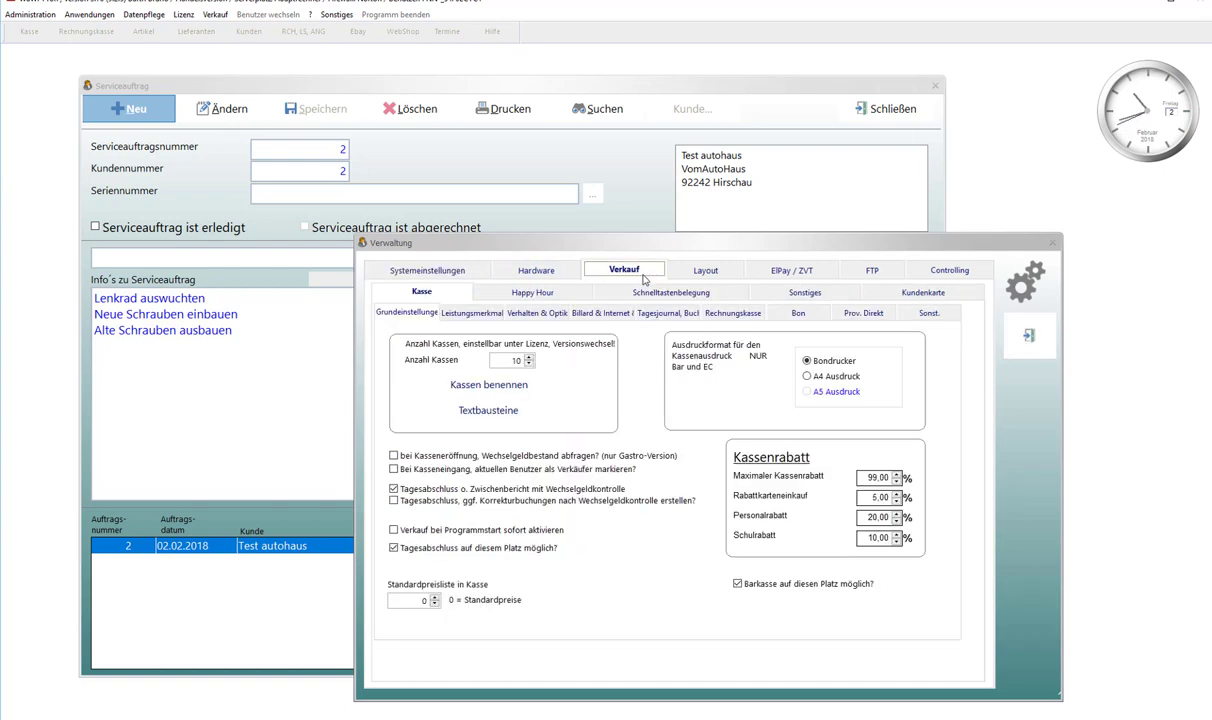
left_click(543, 315)
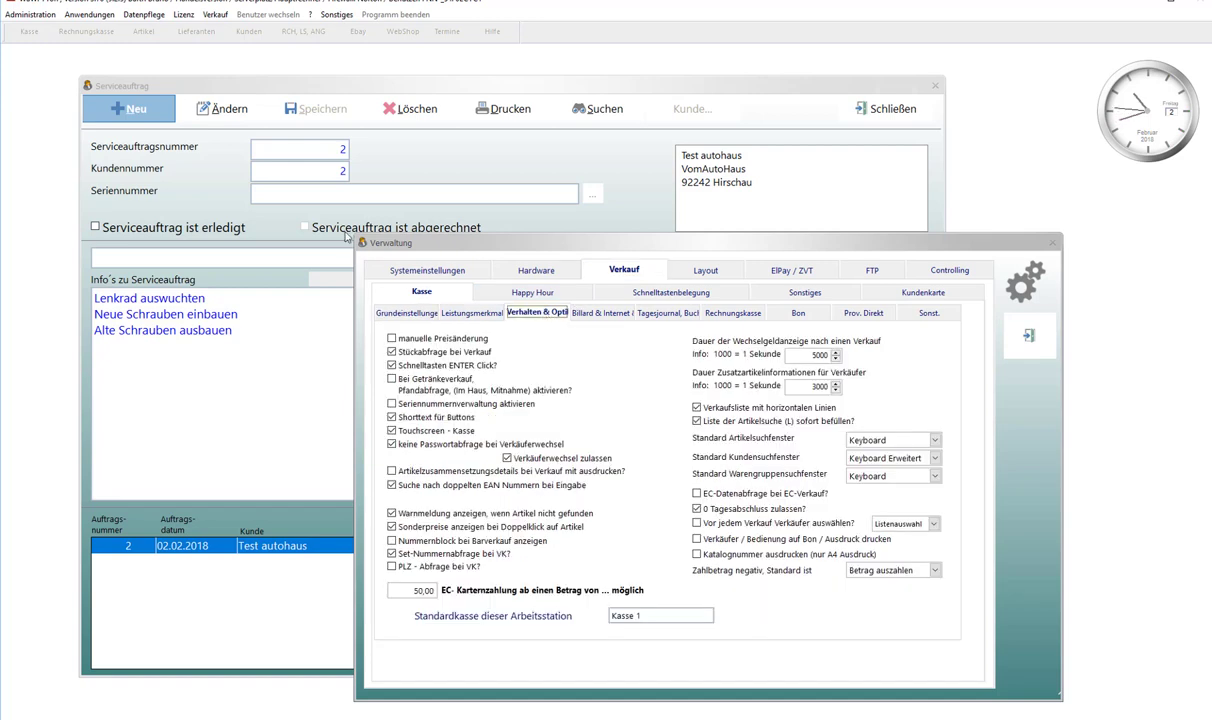
left_click_drag(355, 237, 74, 62)
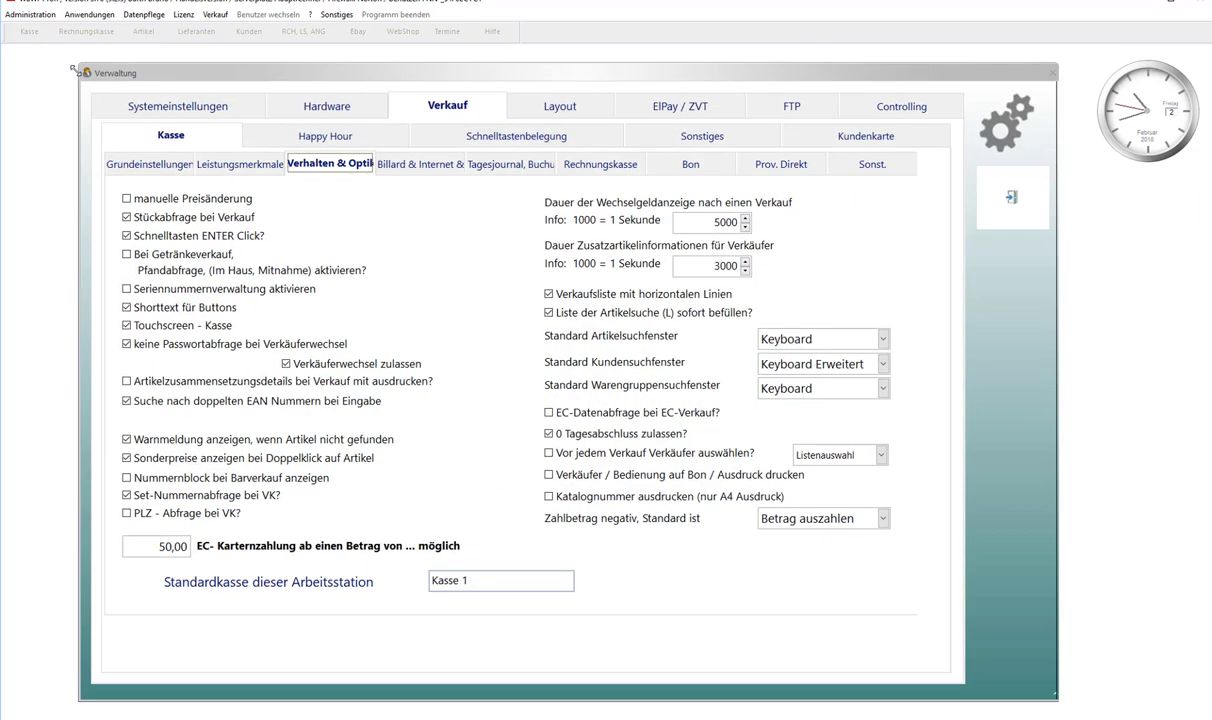
left_click(801, 366)
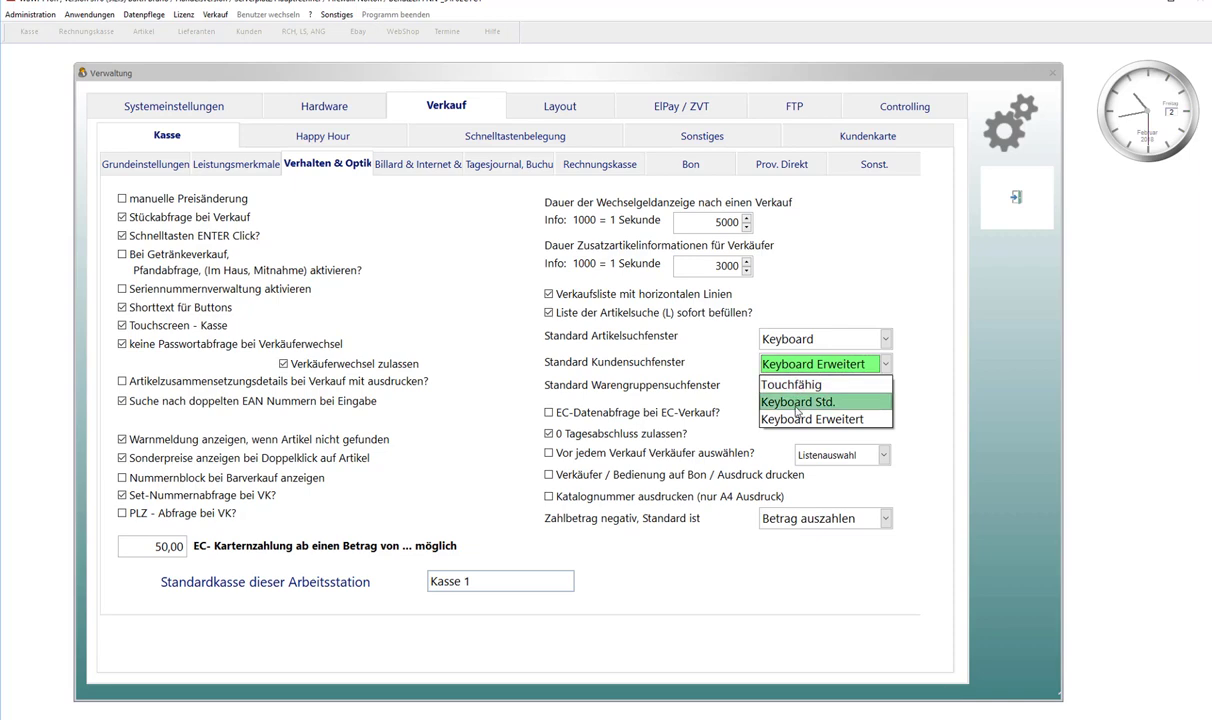
left_click(798, 401)
left_click(1009, 221)
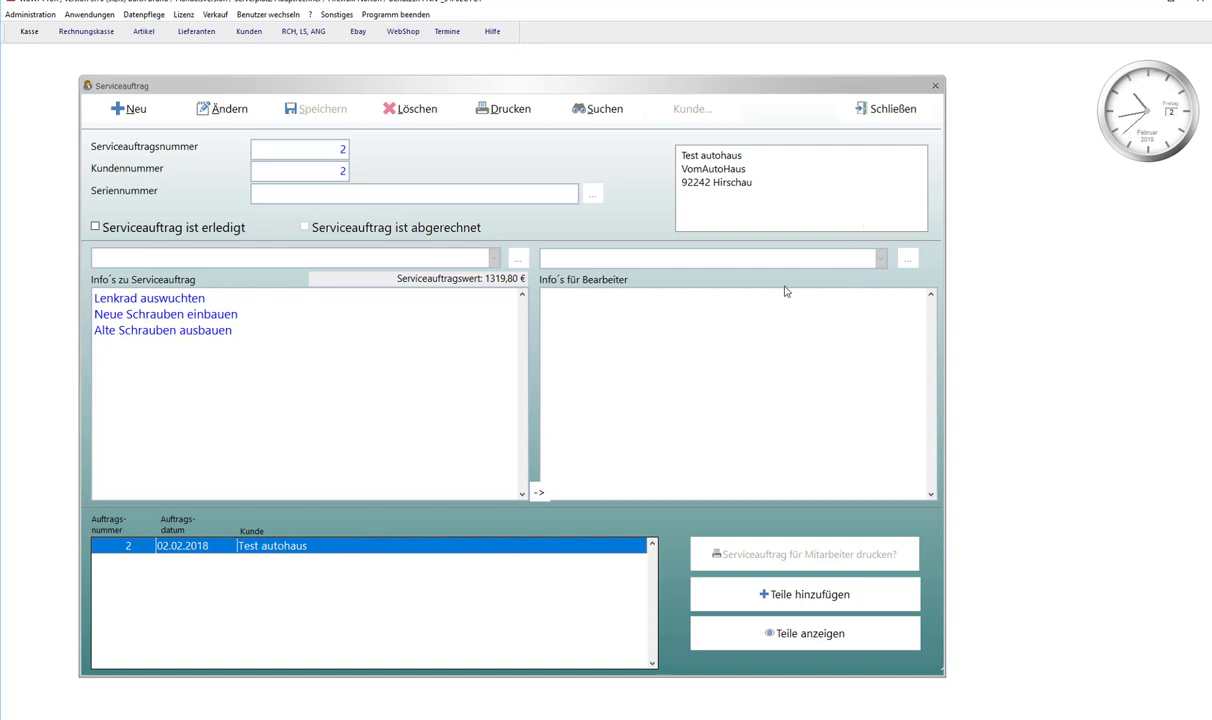
Try the standard customer search from the service order filter with a customer's first name, and leave without applying a filter
left_click(593, 112)
left_click(752, 410)
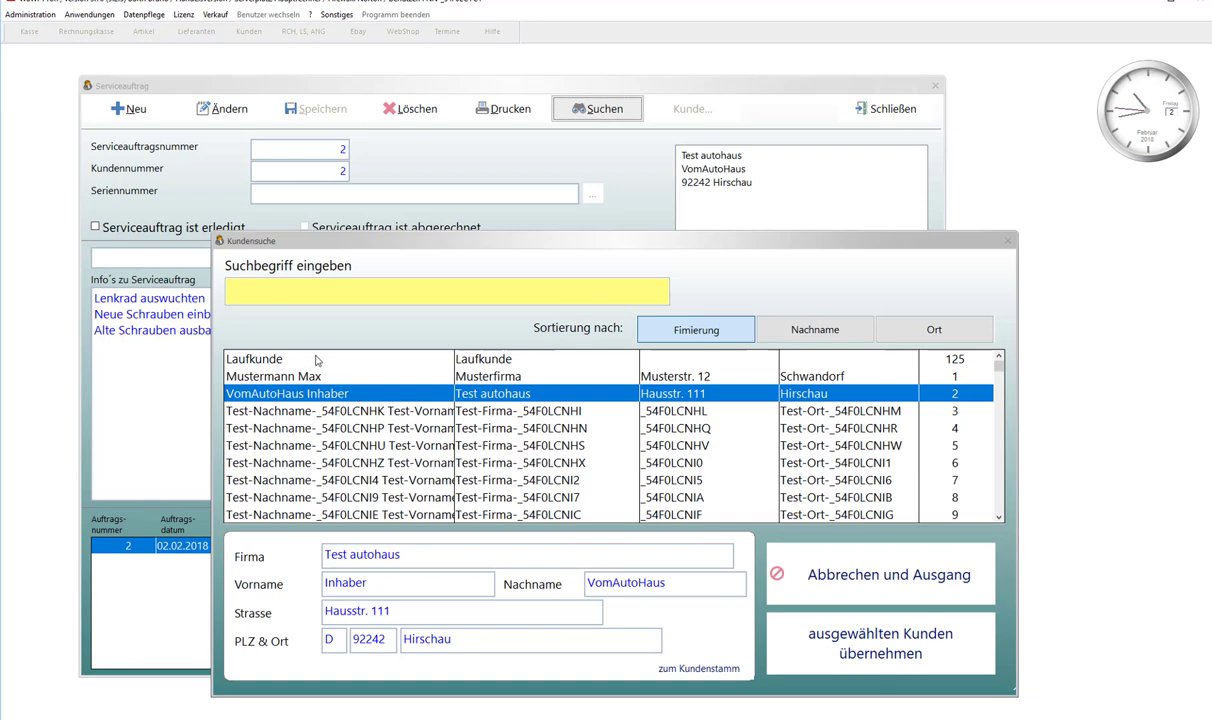
type("max")
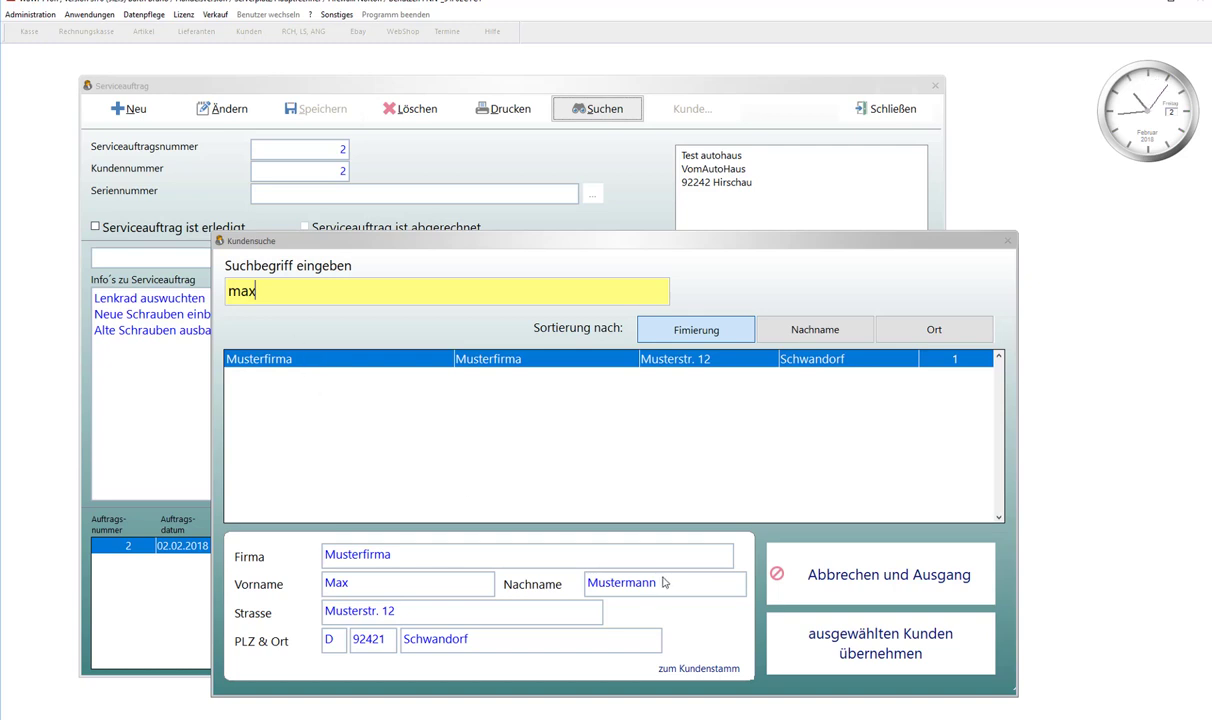
left_click(841, 579)
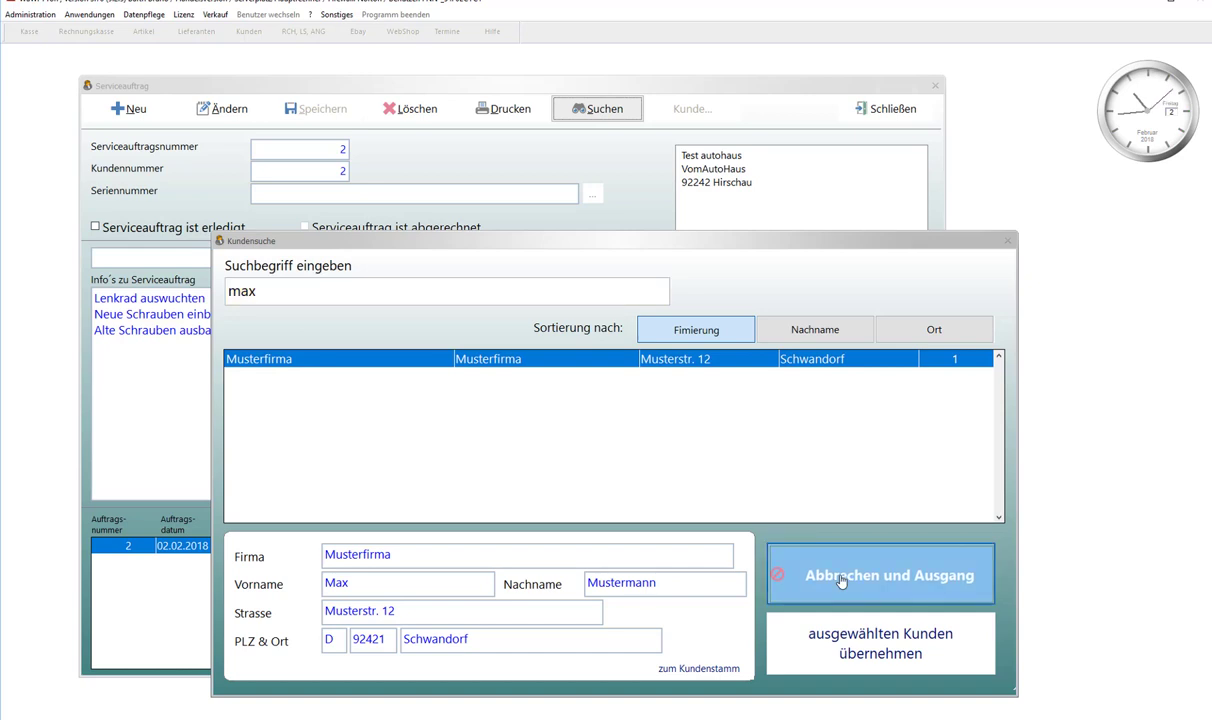
left_click(766, 510)
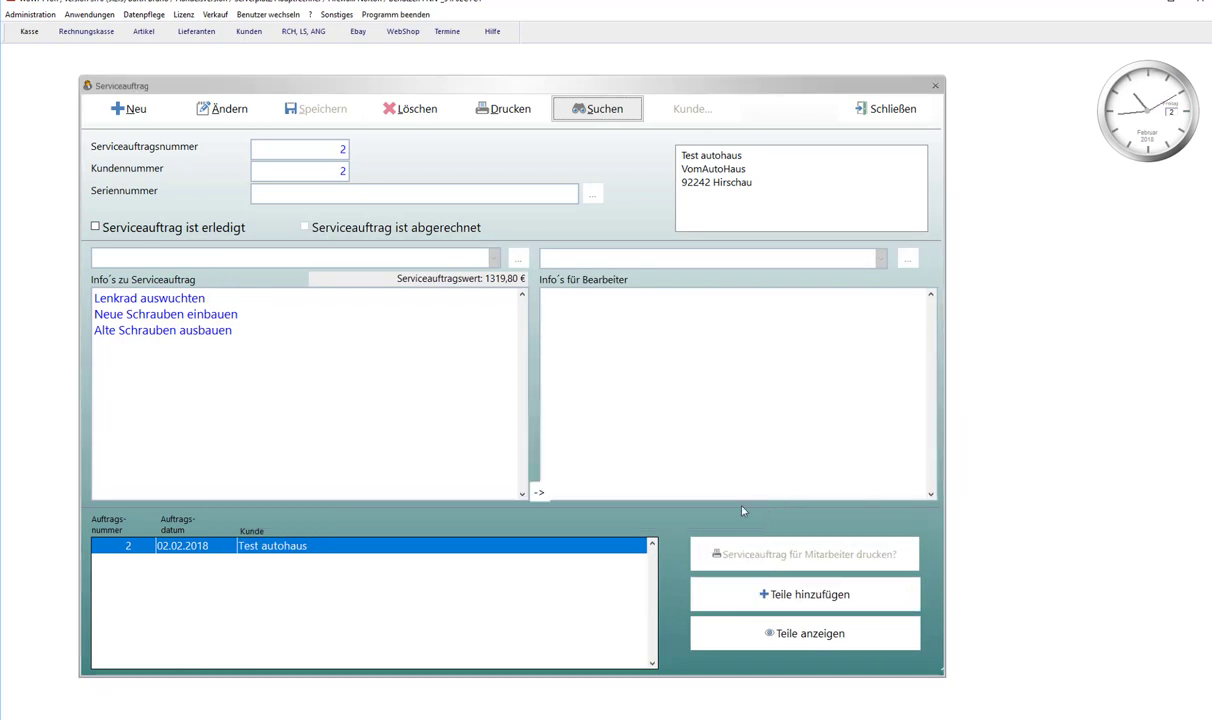
Set the standard customer search window to "Keyboard Erweitert" in the Kasse behaviour and appearance settings
left_click(30, 14)
mouse_move(60, 28)
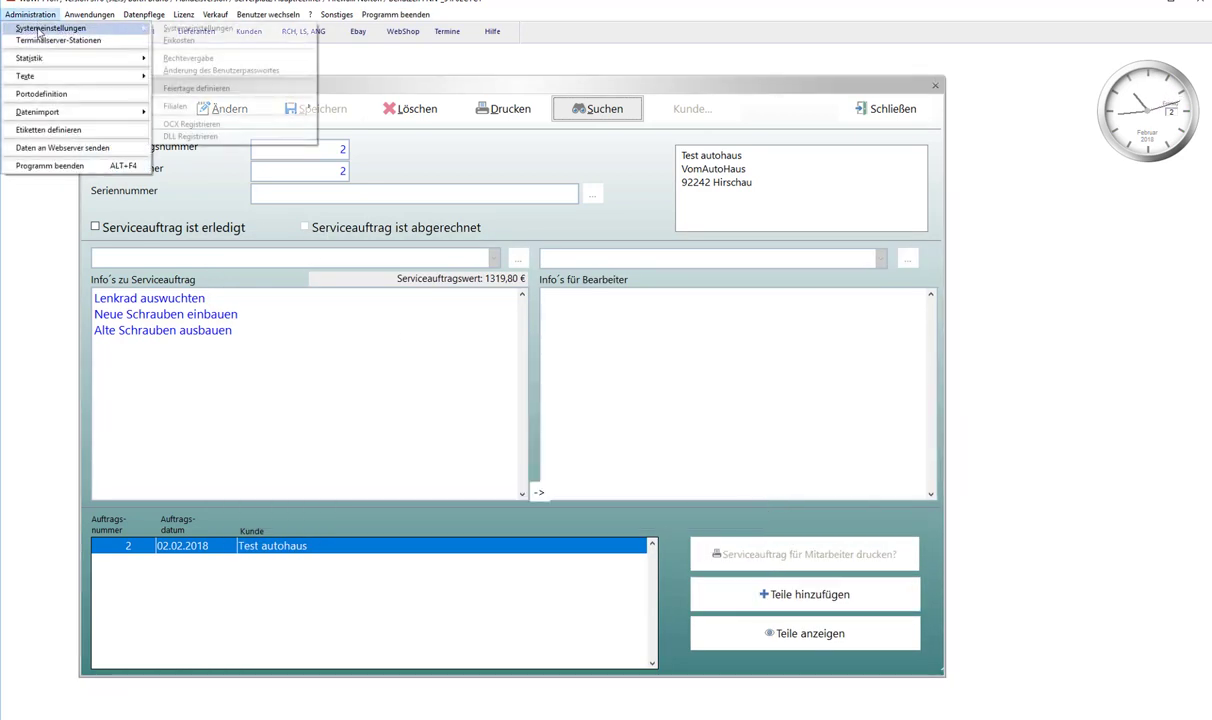
left_click(170, 30)
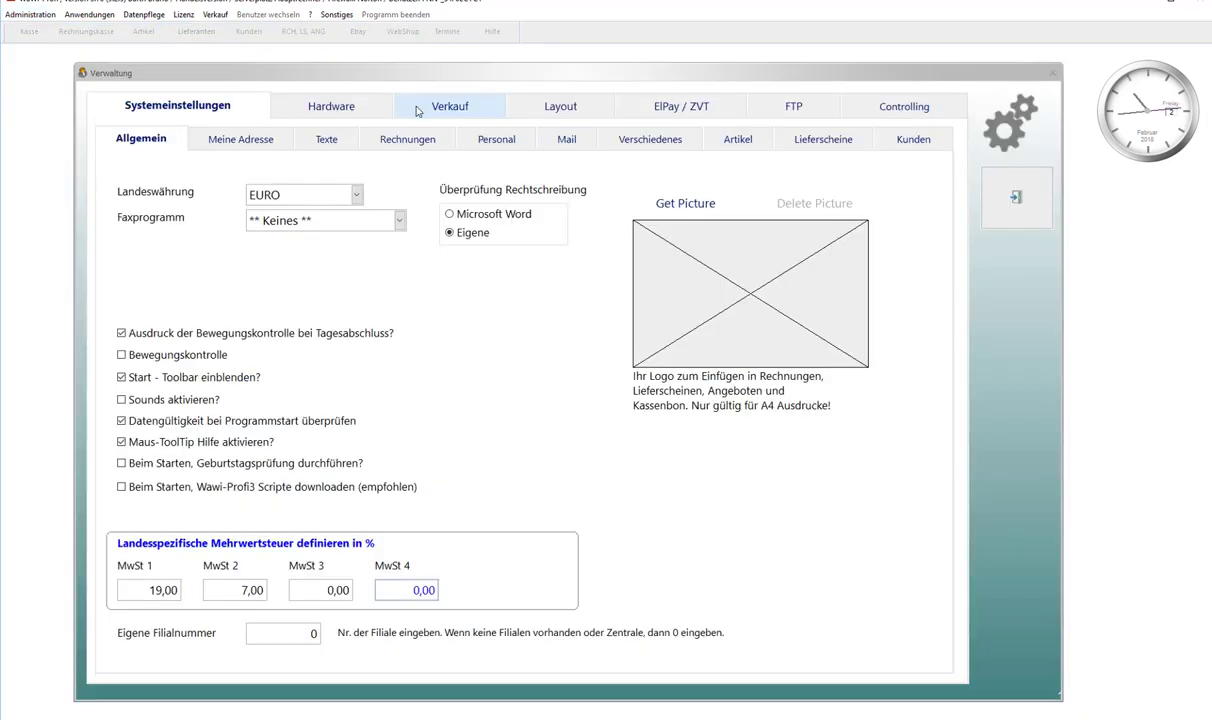
left_click(447, 105)
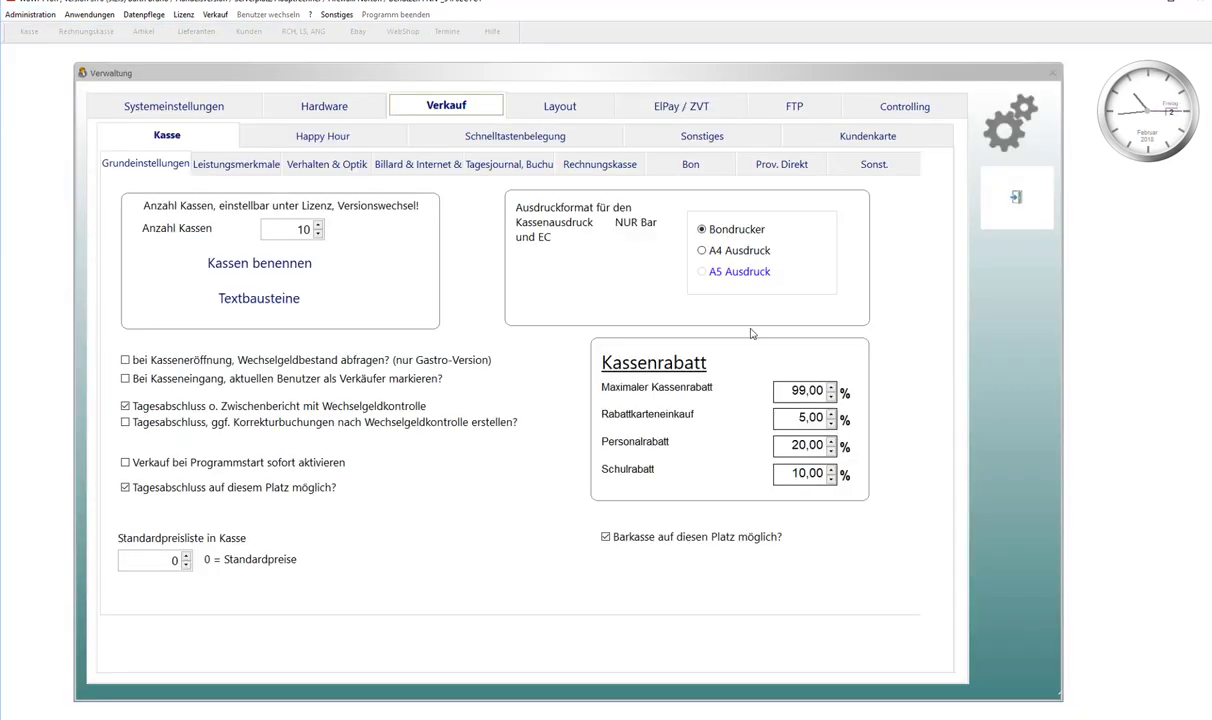
left_click(327, 164)
left_click(801, 370)
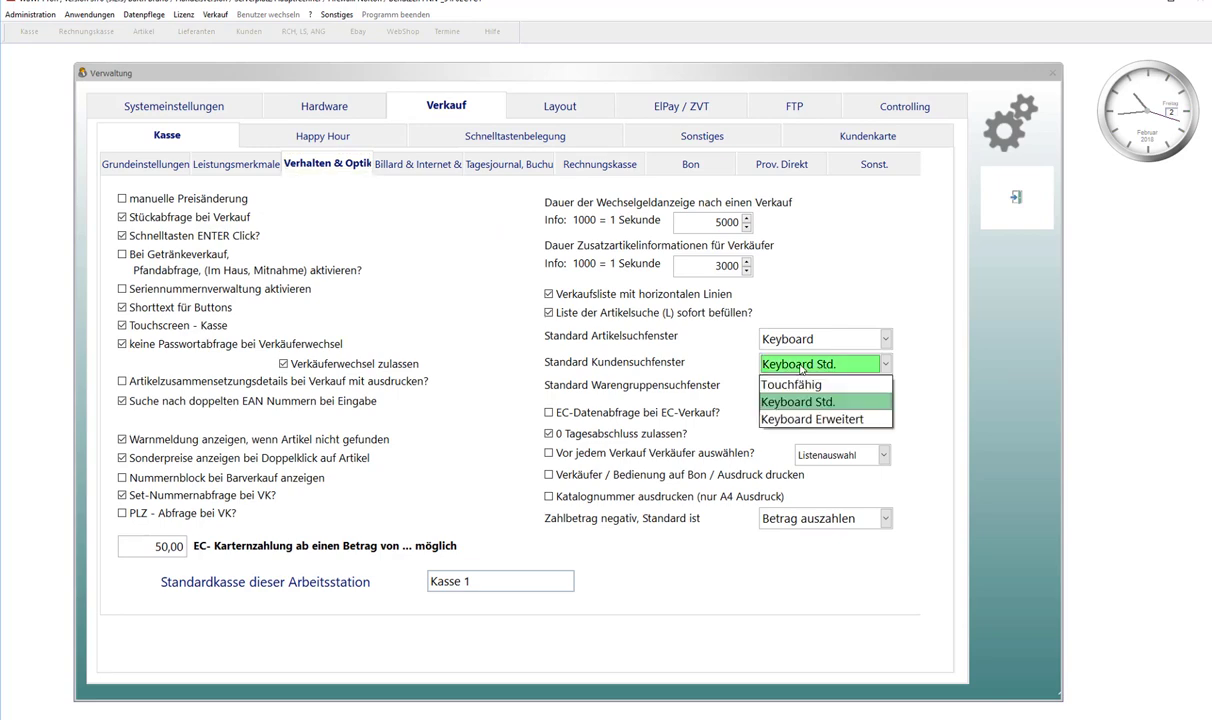
left_click(771, 400)
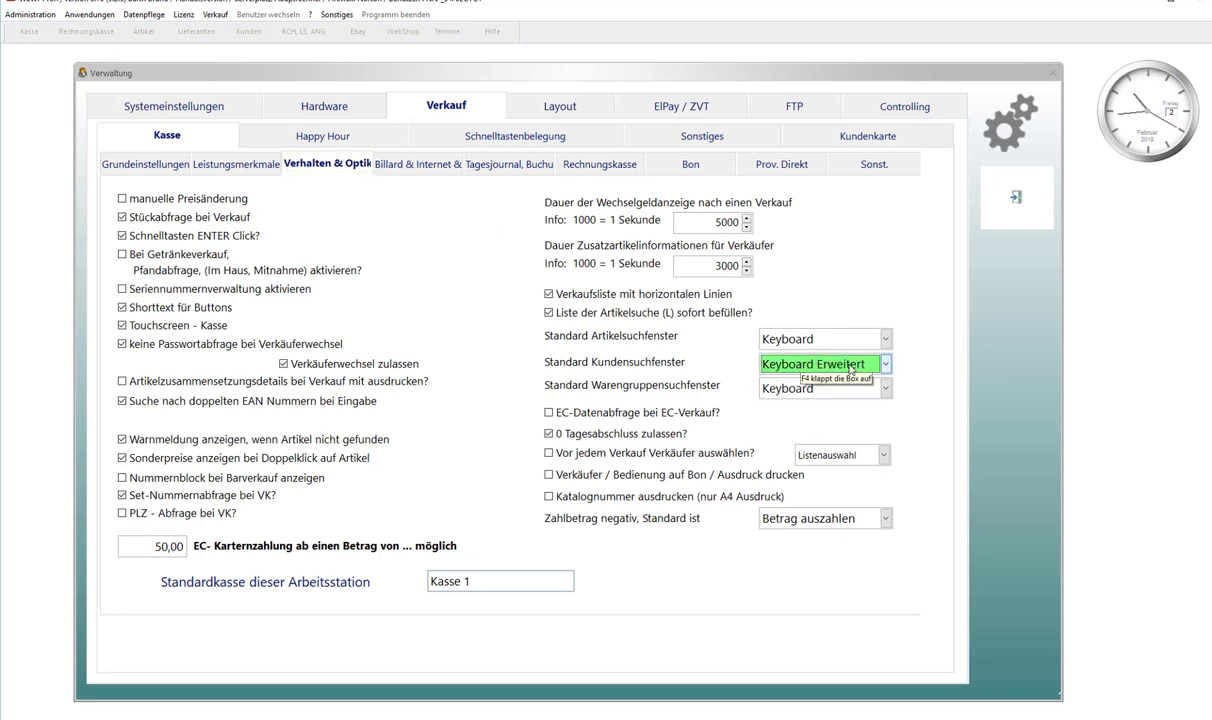
left_click(1015, 198)
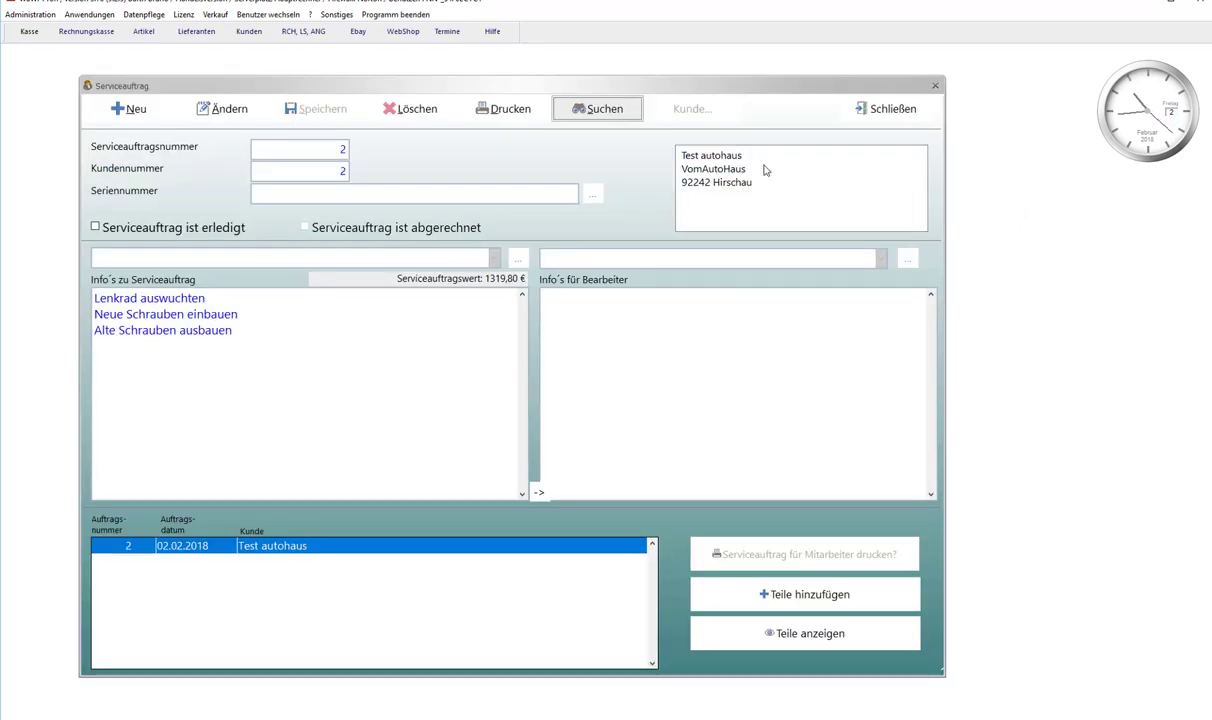
Examine the last name, town, street and first name fields of the extended customer search from the service order filter, and leave without choosing a customer
left_click(588, 110)
left_click(752, 410)
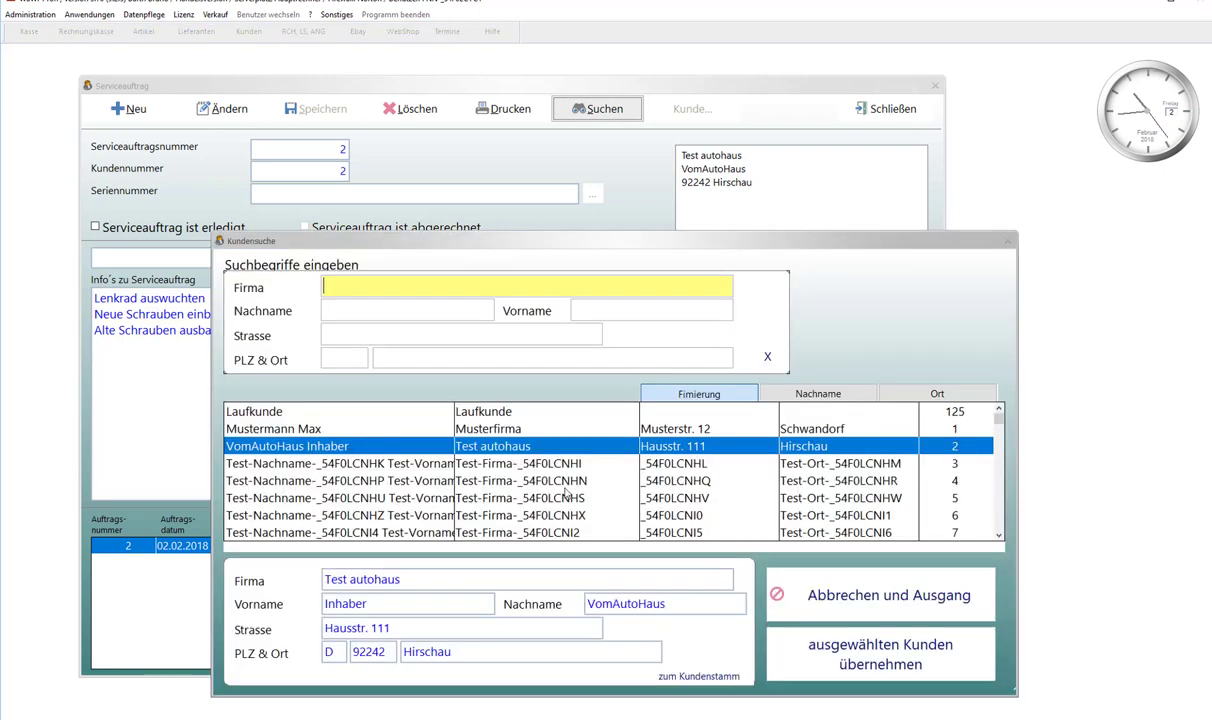
left_click(350, 311)
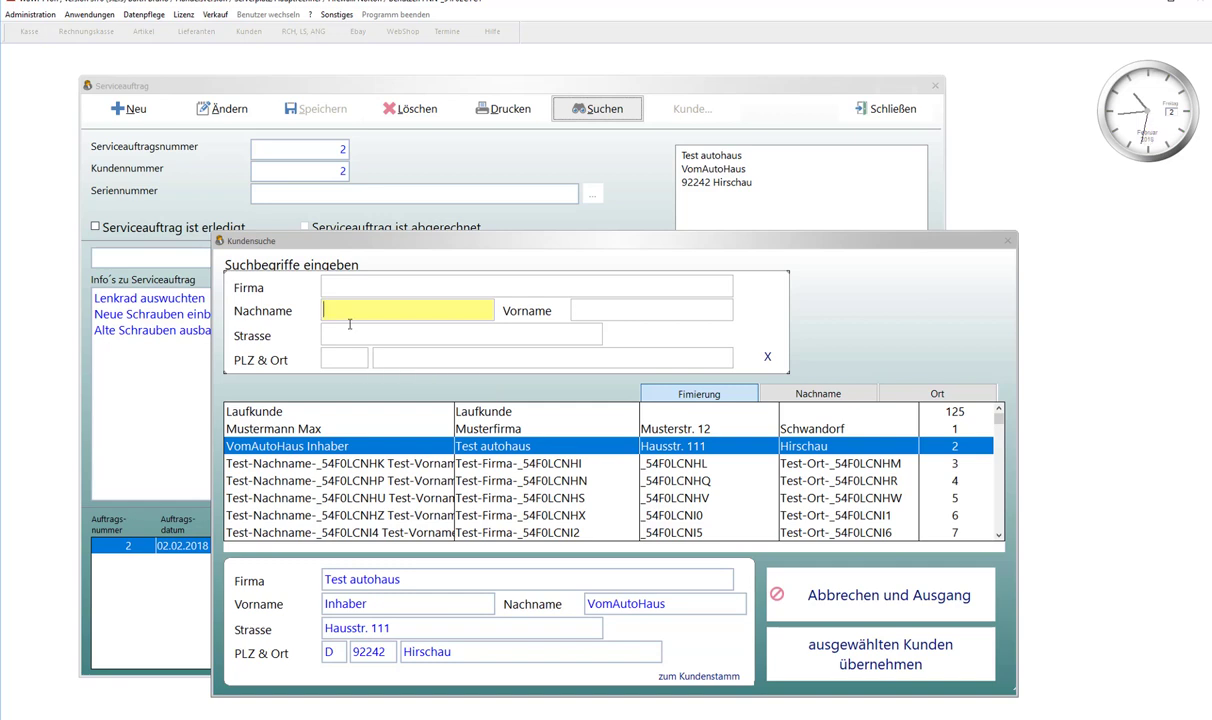
left_click(389, 357)
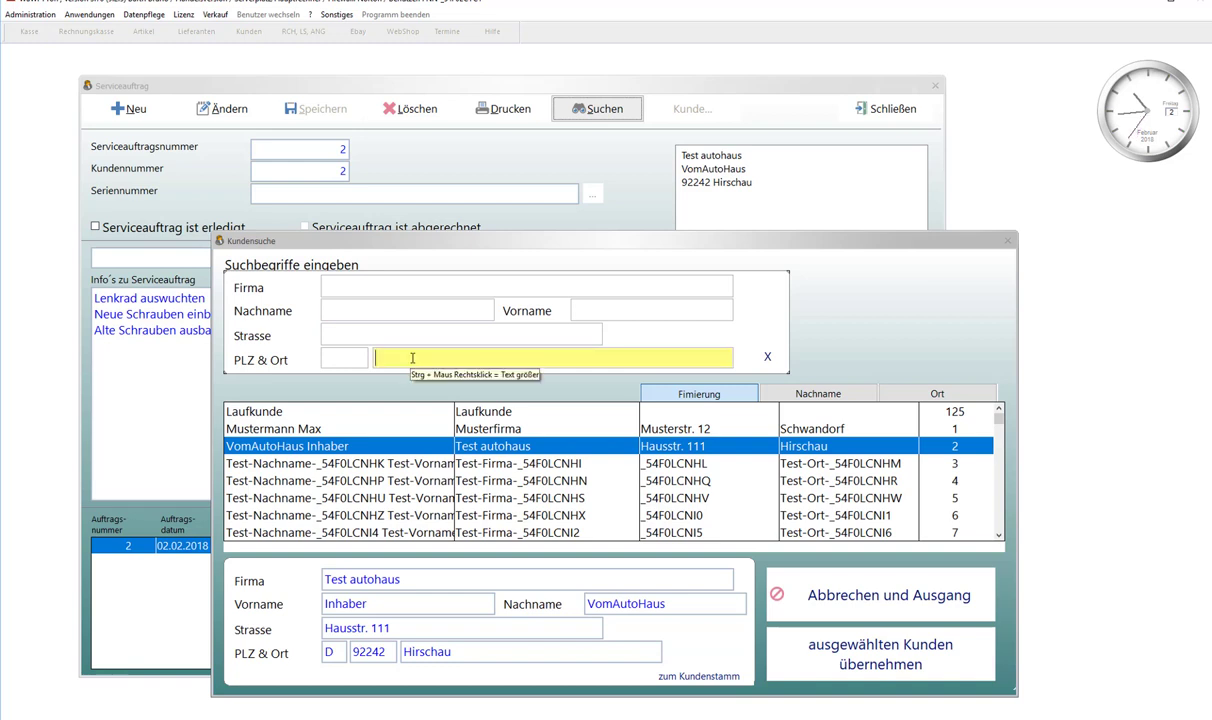
left_click(375, 336)
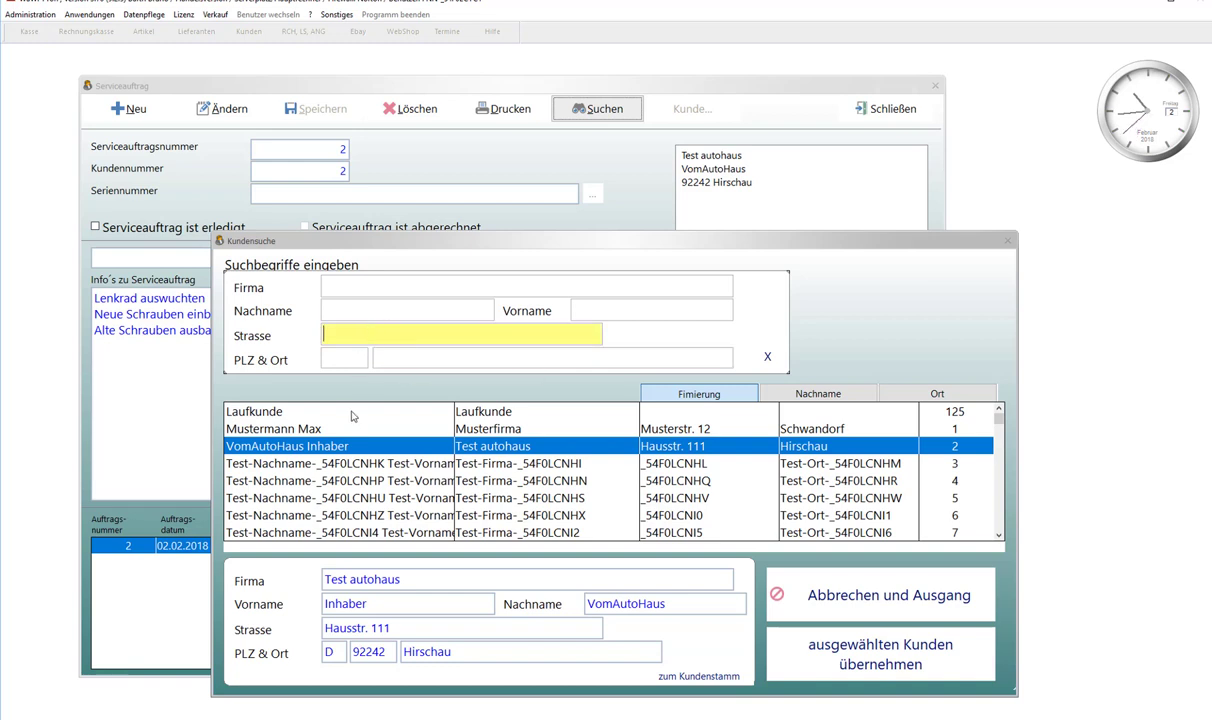
left_click(360, 310)
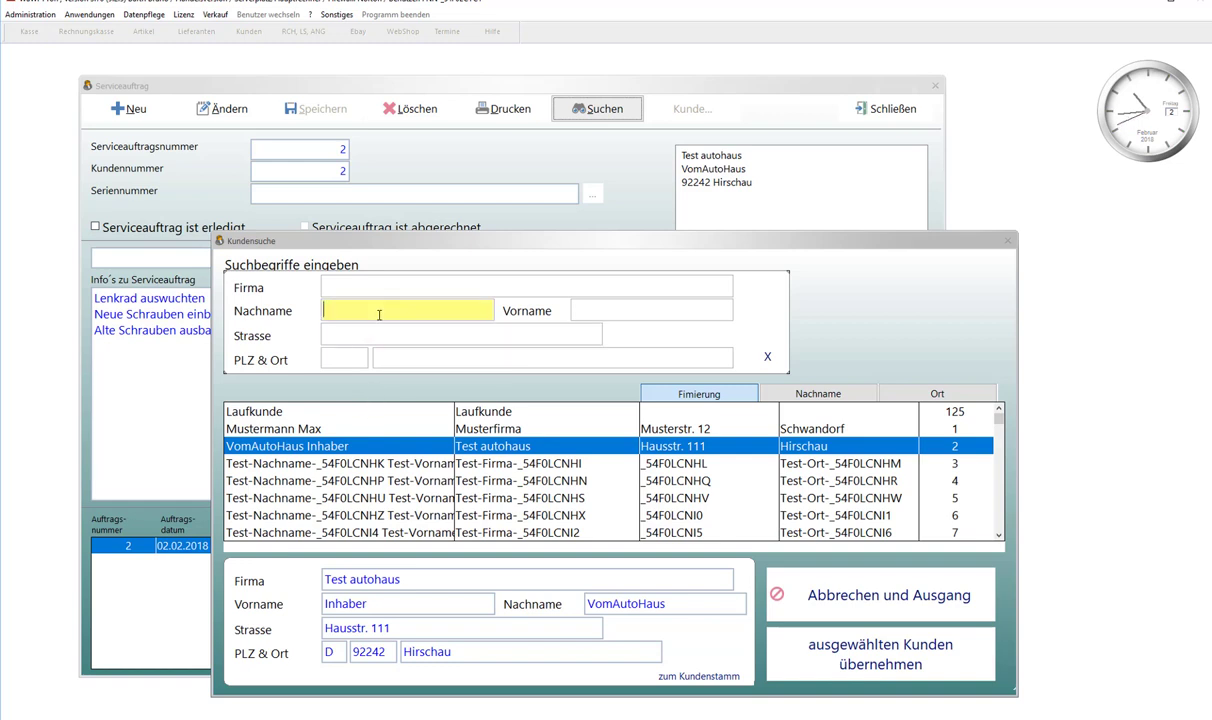
left_click(603, 313)
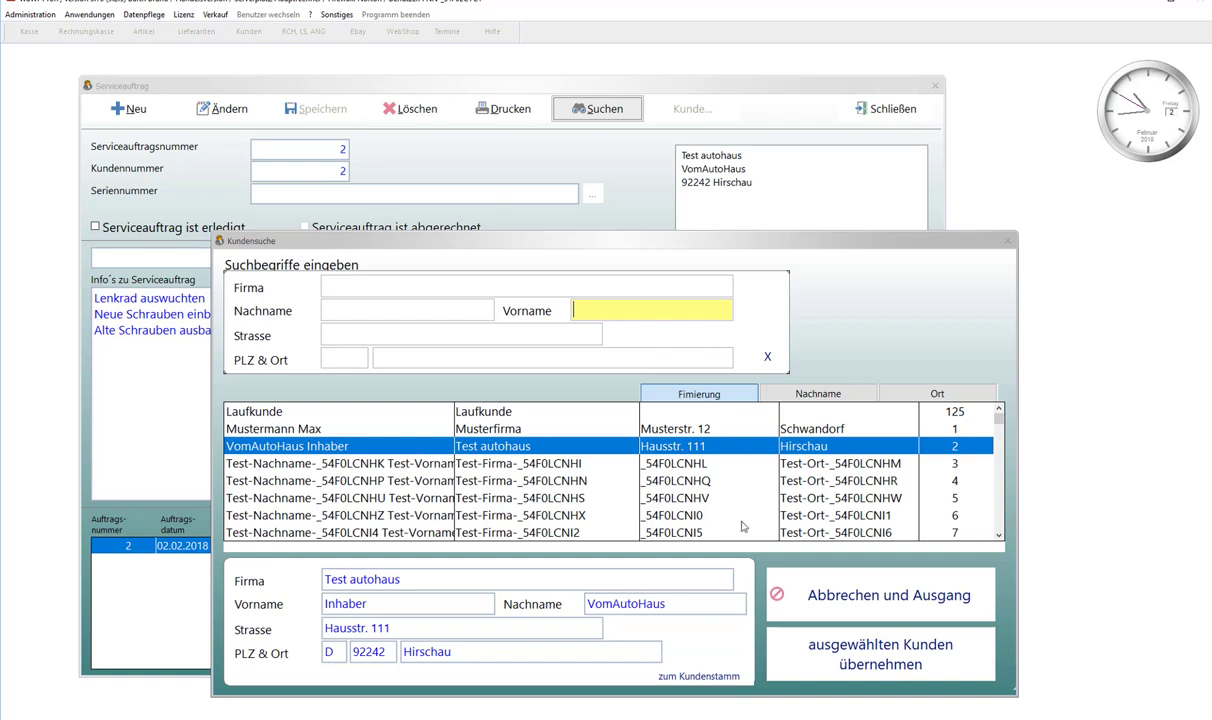
left_click(780, 580)
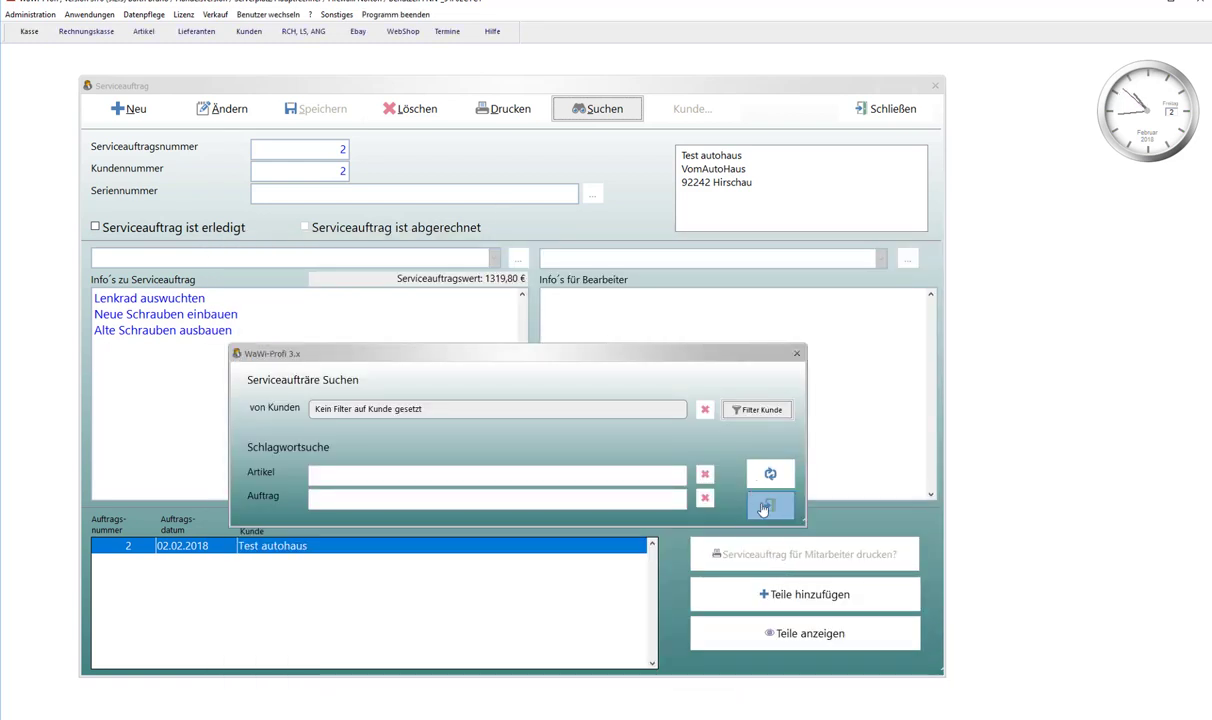
left_click(769, 509)
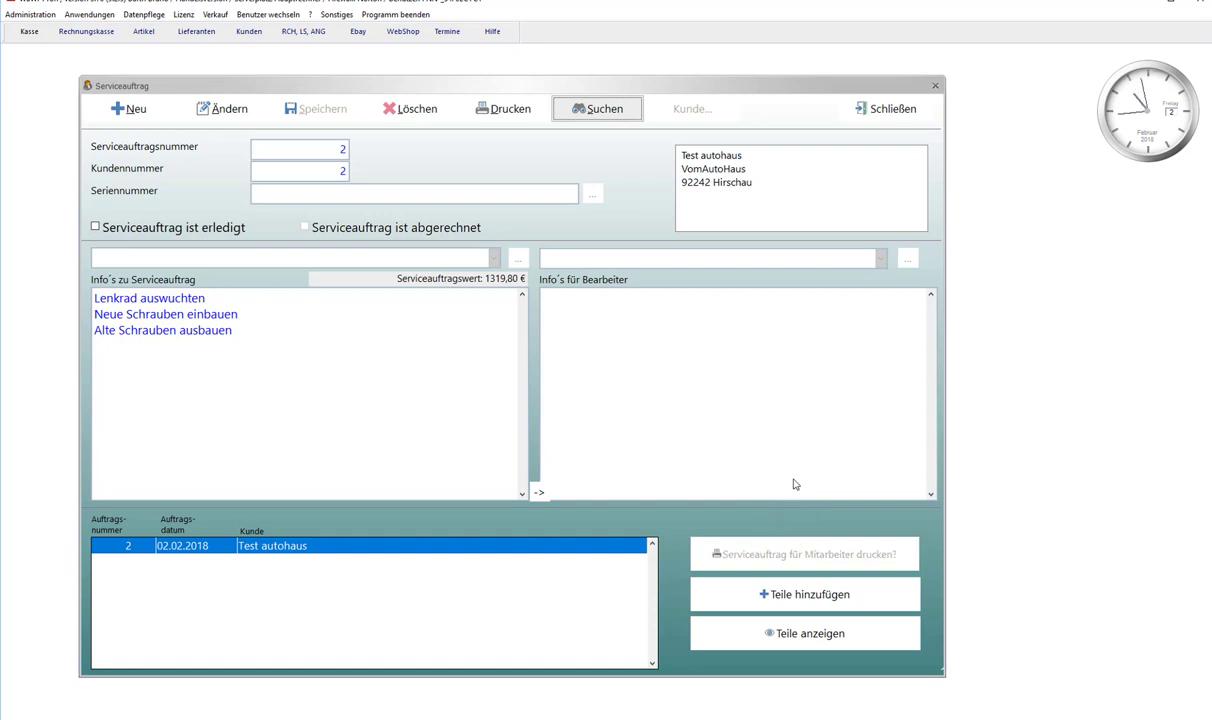
List the service orders again without a customer filter and select the Test autohaus order
left_click(588, 108)
left_click(593, 112)
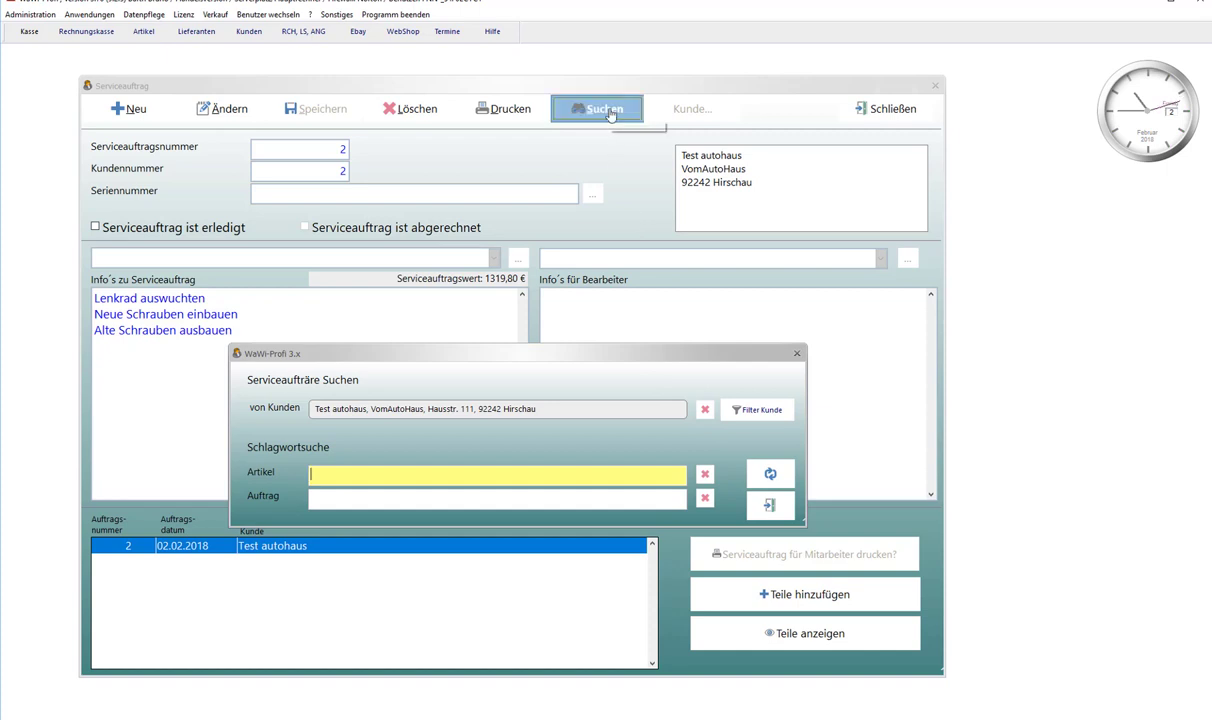
left_click(705, 409)
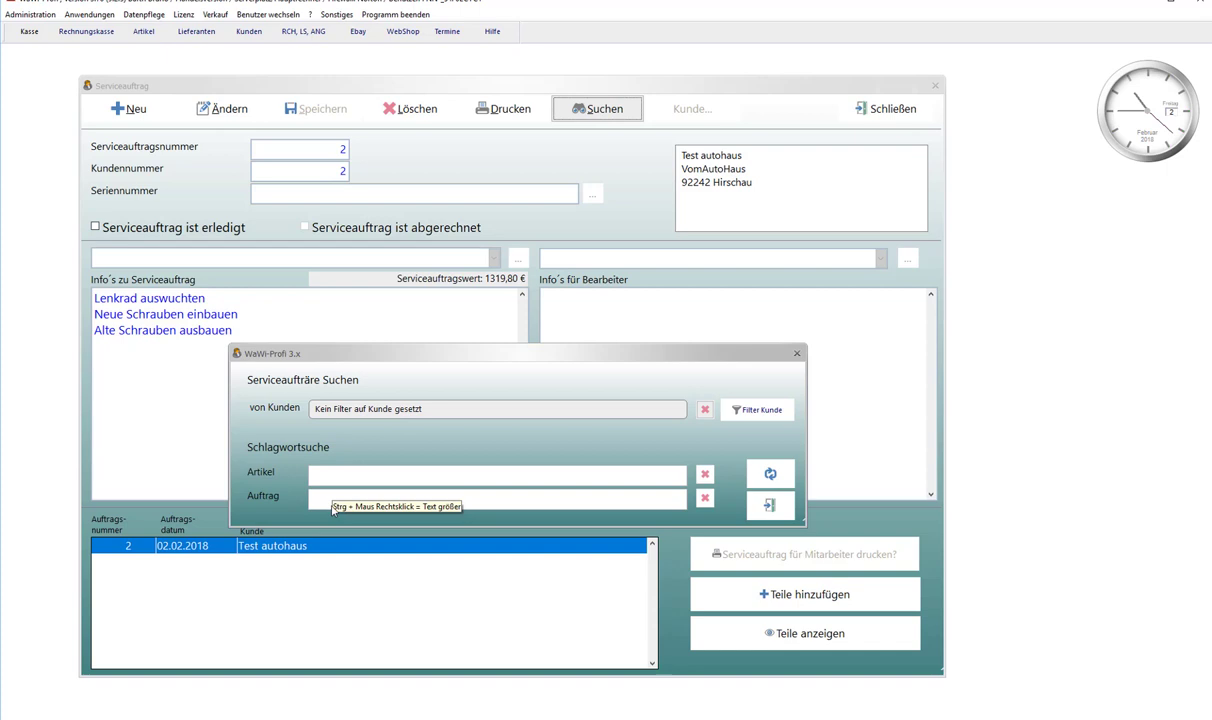
left_click(773, 475)
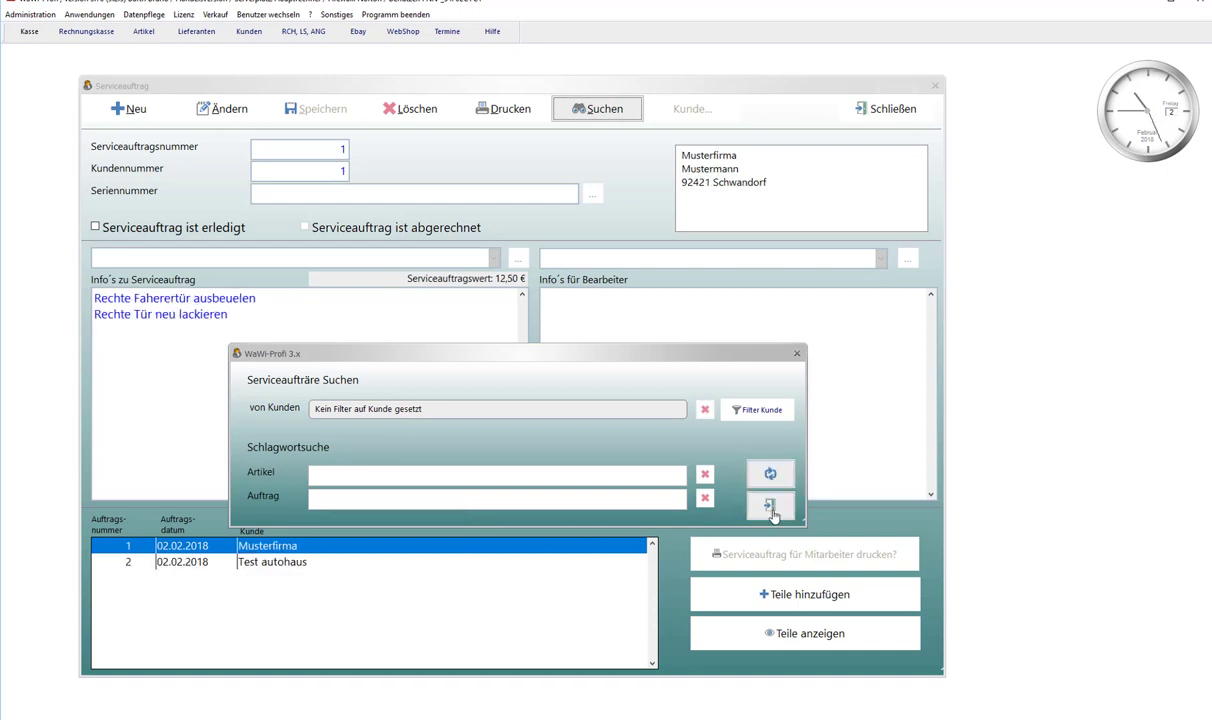
left_click(769, 503)
left_click(262, 565)
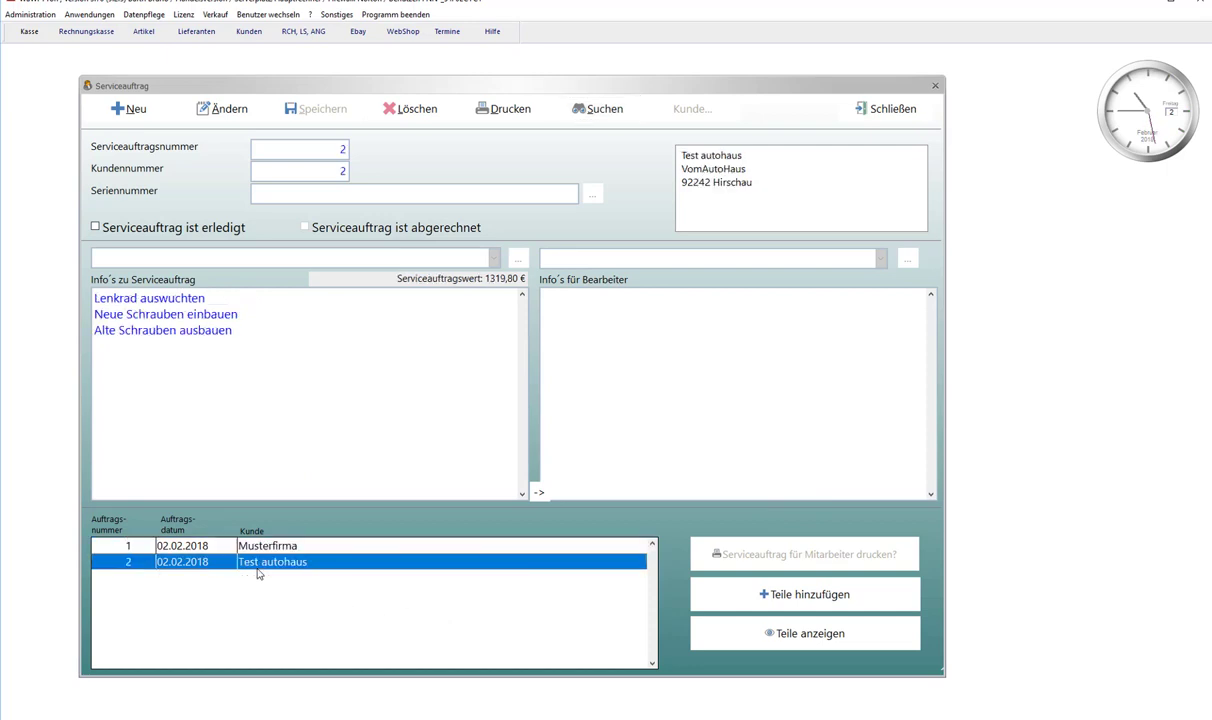
left_click(693, 646)
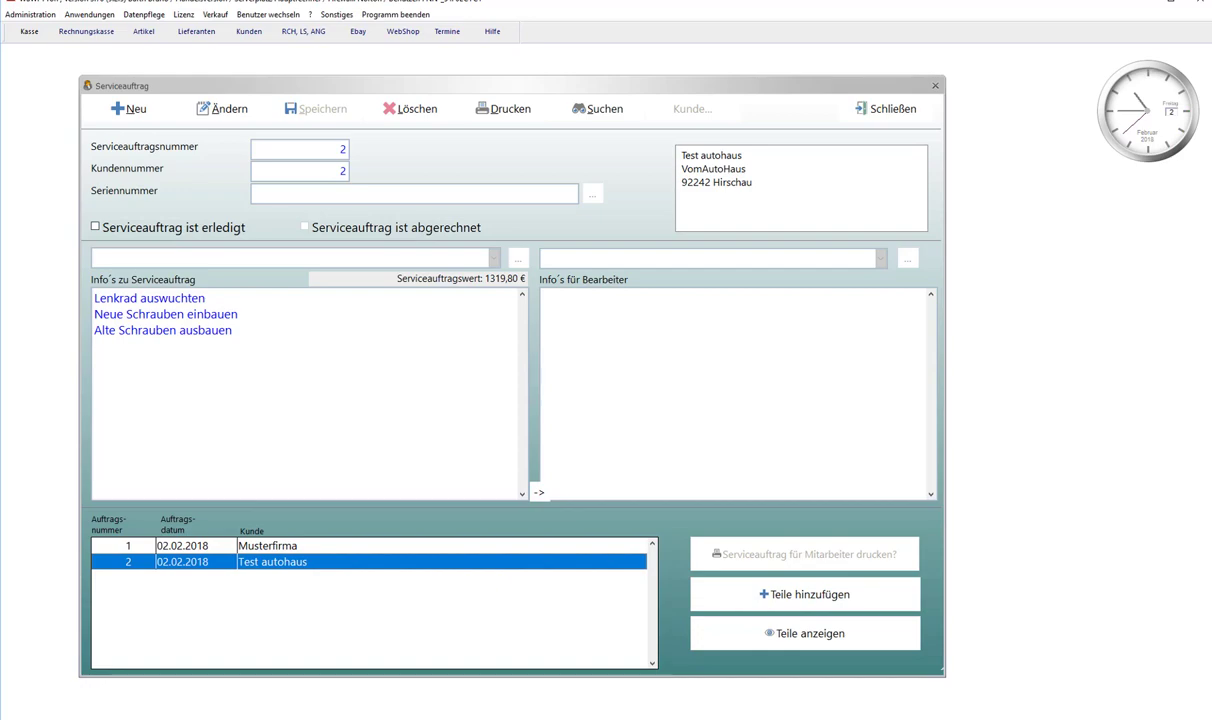